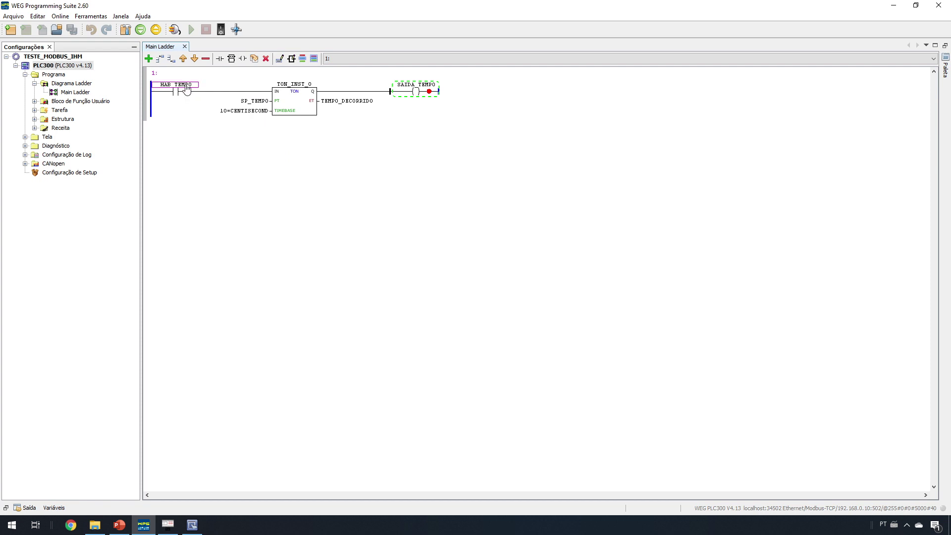
Step: Examine the memory address, bit and Modbus address of the HAB_TEMPO contact's variable, keeping its settings
click(186, 89)
double_click(187, 90)
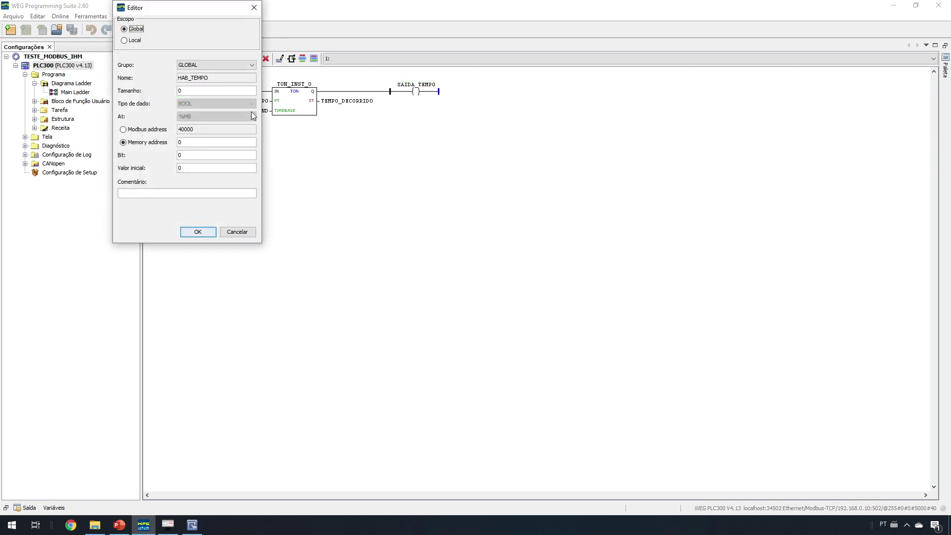
drag(205, 2, 270, 112)
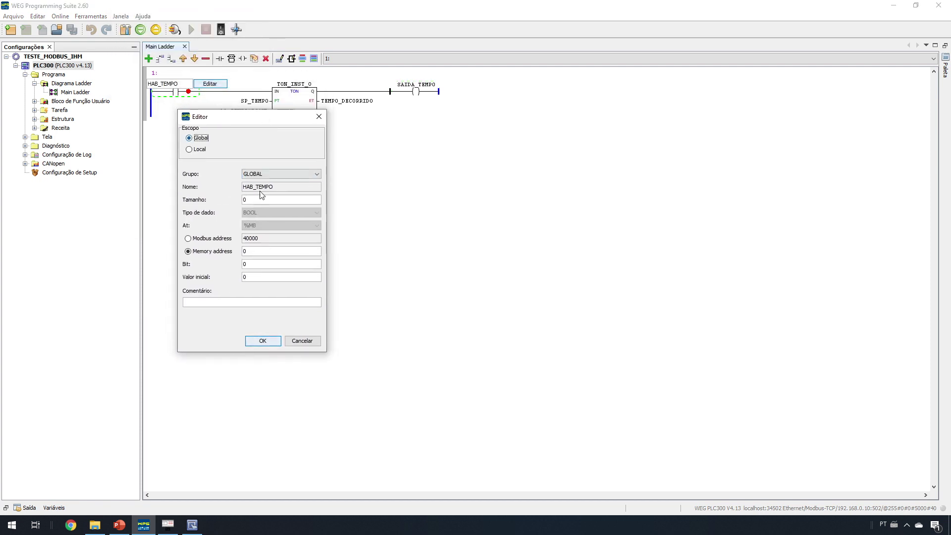
double_click(245, 251)
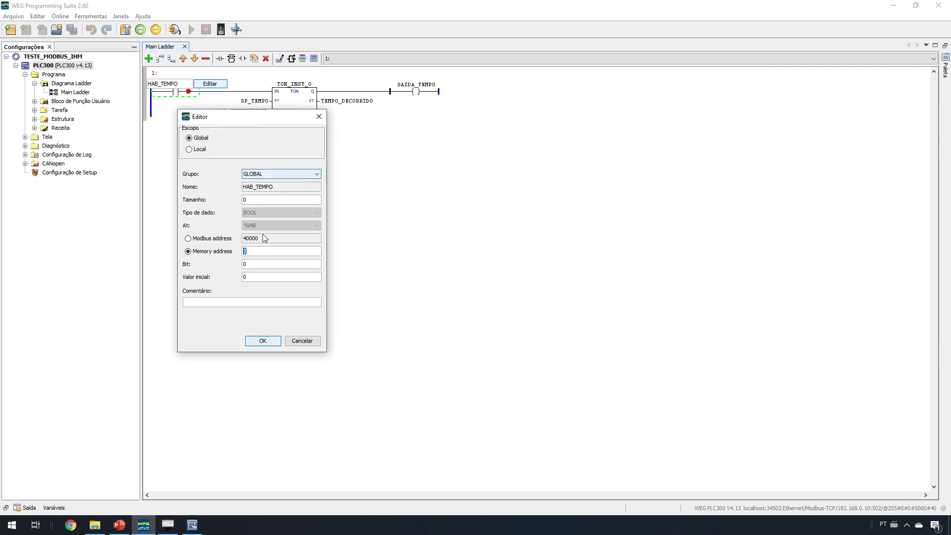
click(253, 263)
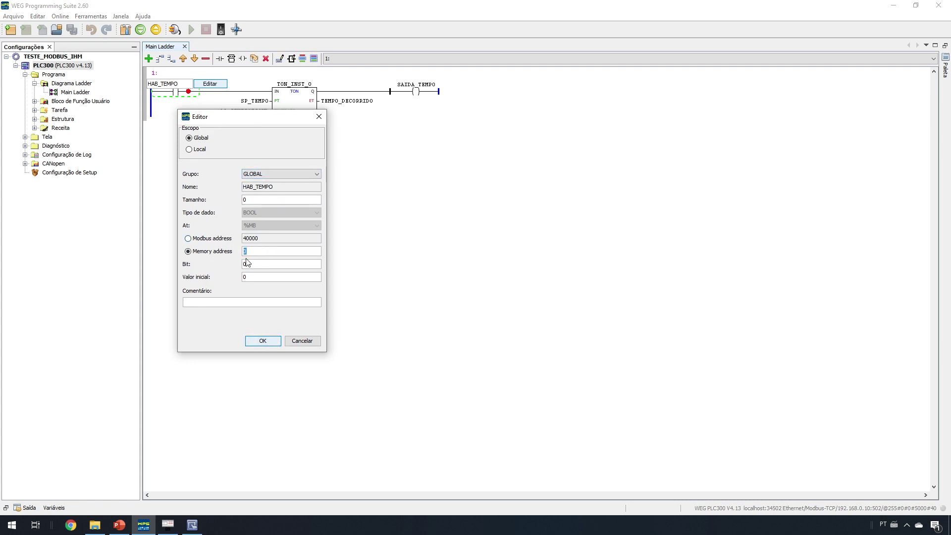
drag(261, 239, 250, 242)
click(263, 341)
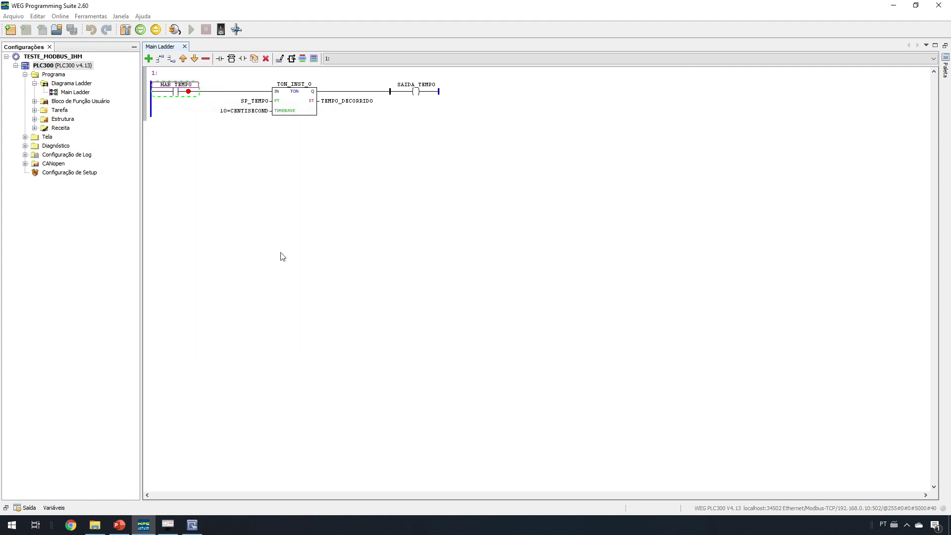
Step: Build the resource and download the TESTE_MODBUS_IHM program to the PLC300
mouse_move(179, 88)
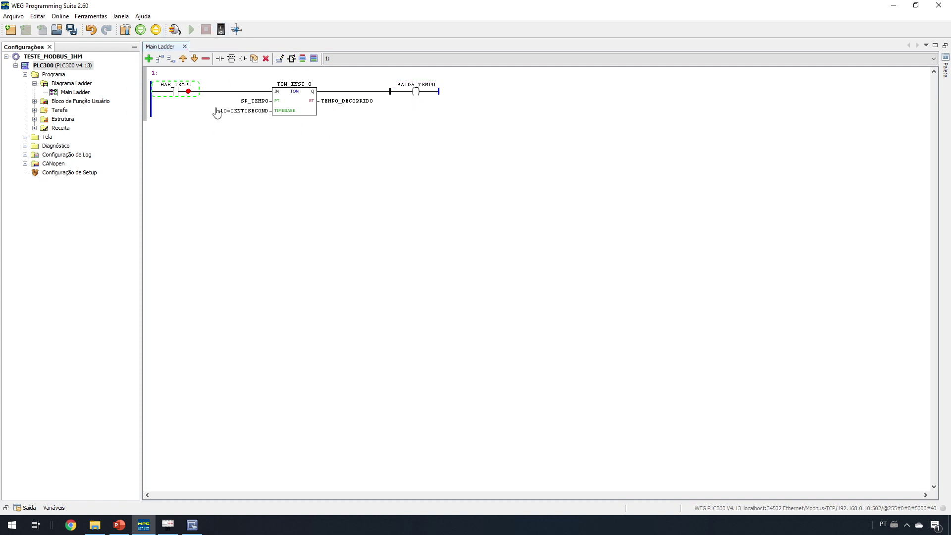
click(141, 30)
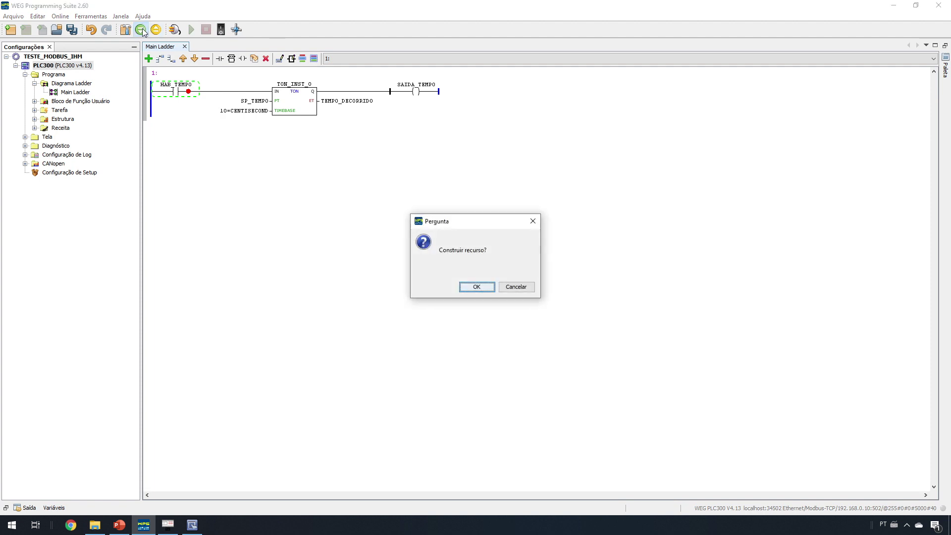
click(482, 286)
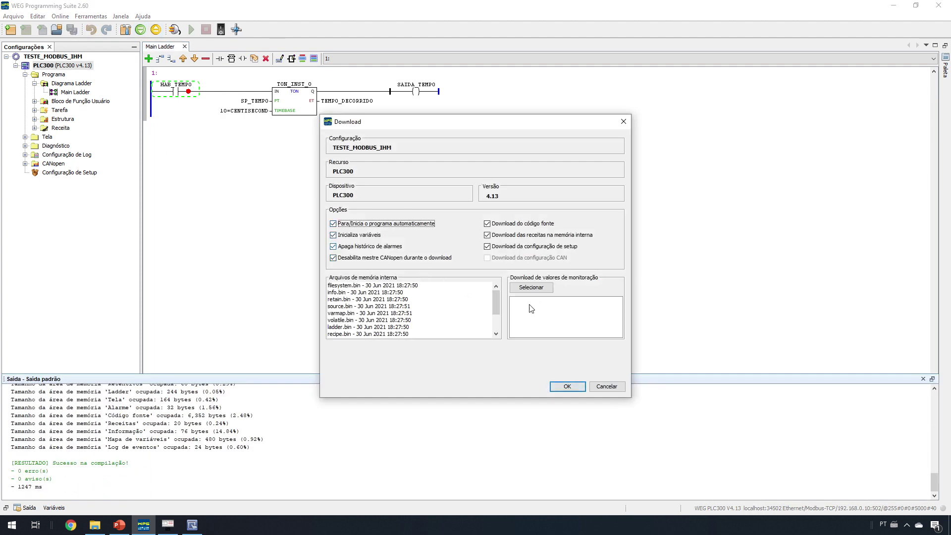
click(569, 387)
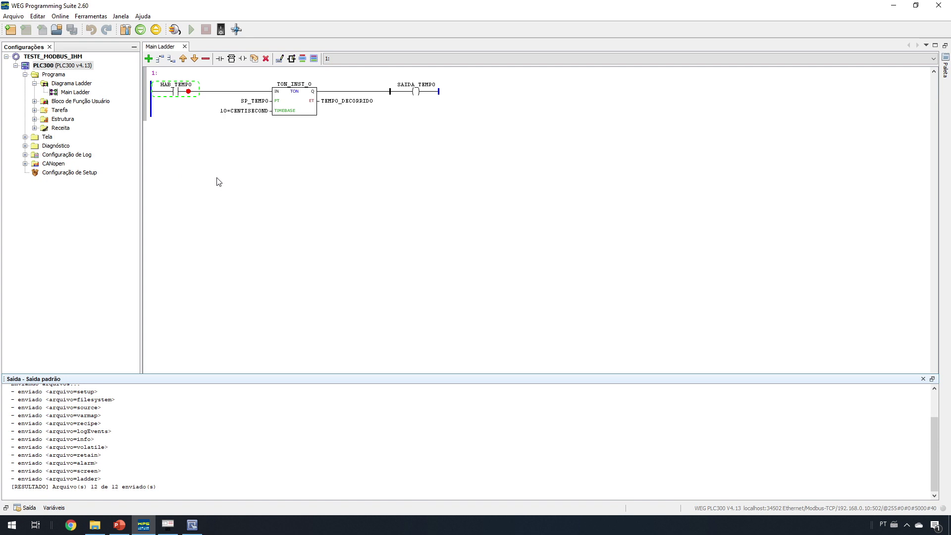
click(264, 167)
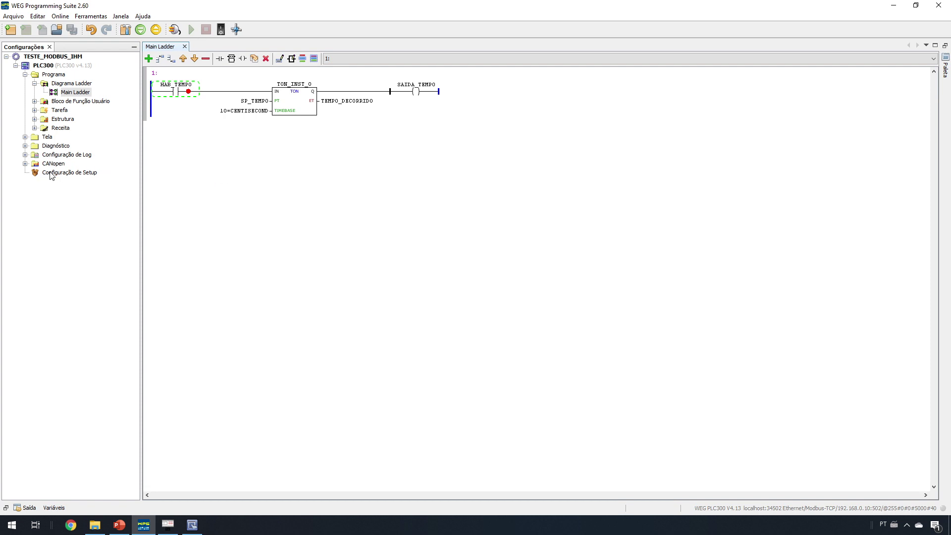
Step: Start online monitoring and set the RS485 function to Escravo in the PLC's setup configuration
double_click(80, 173)
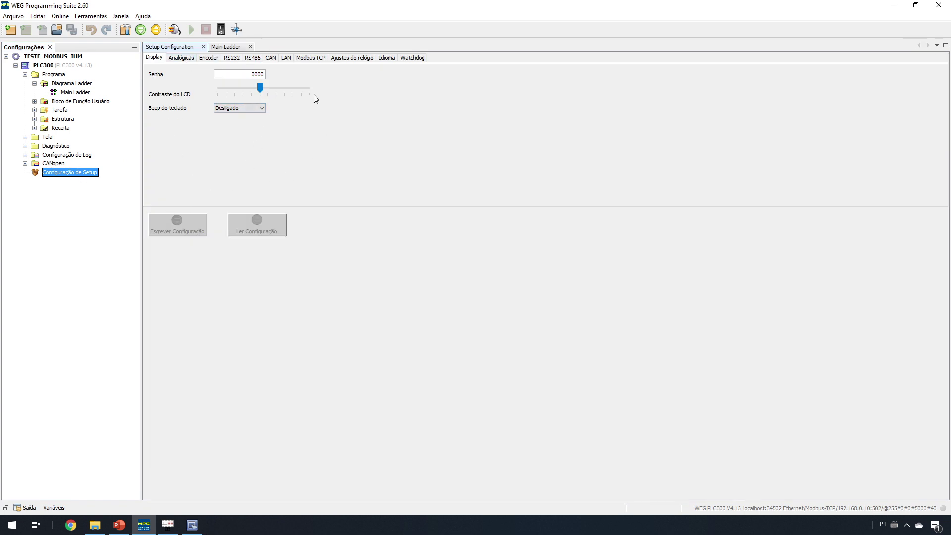
click(256, 59)
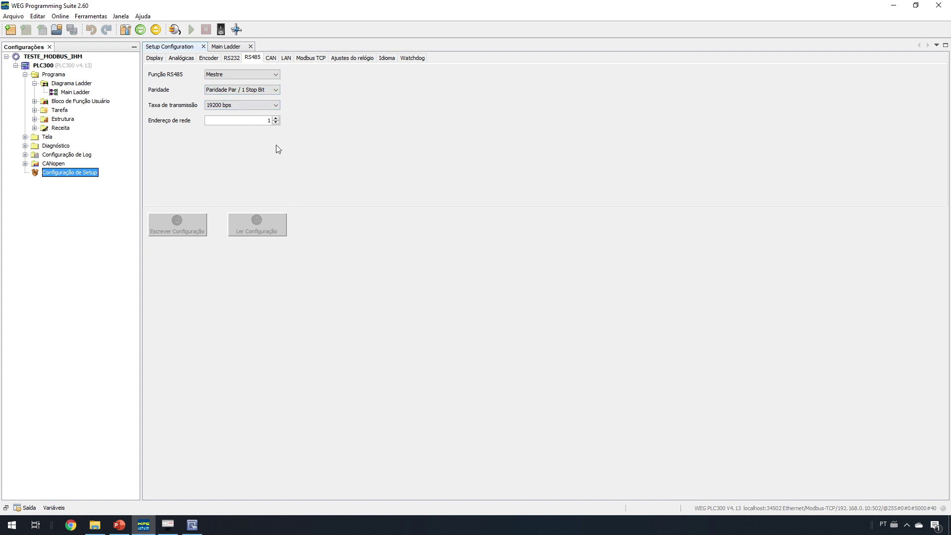
click(175, 30)
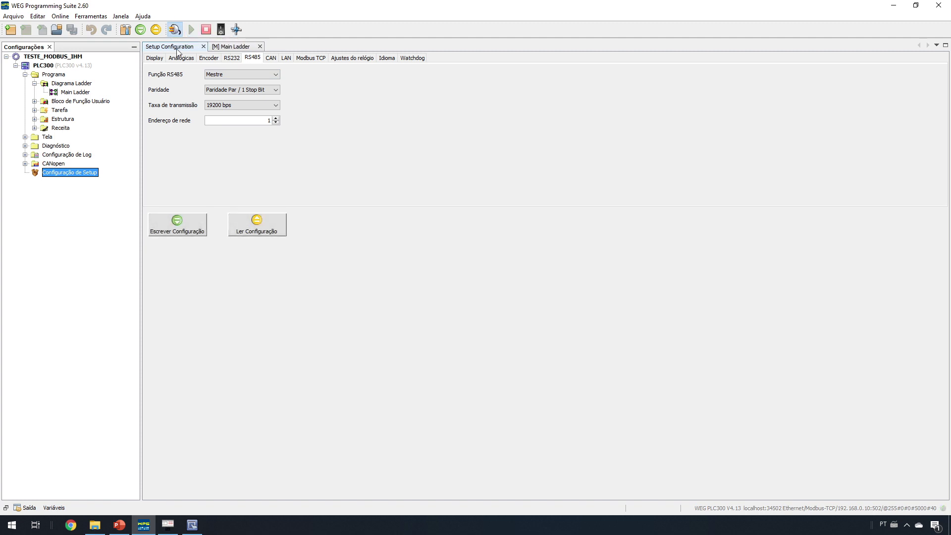
click(268, 76)
click(241, 83)
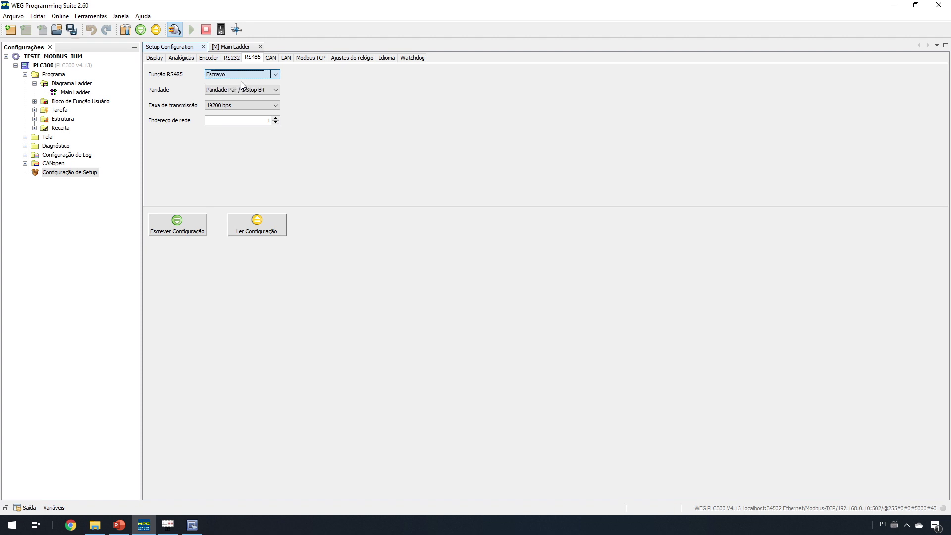
Step: Set the RS485 parity to Sem Paridade / 2 Stop Bit
click(250, 90)
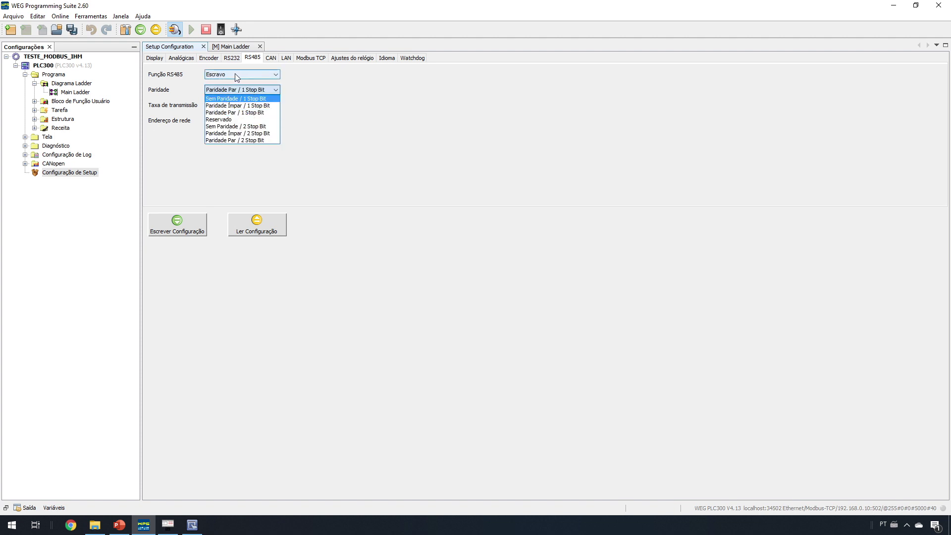
click(298, 90)
click(272, 90)
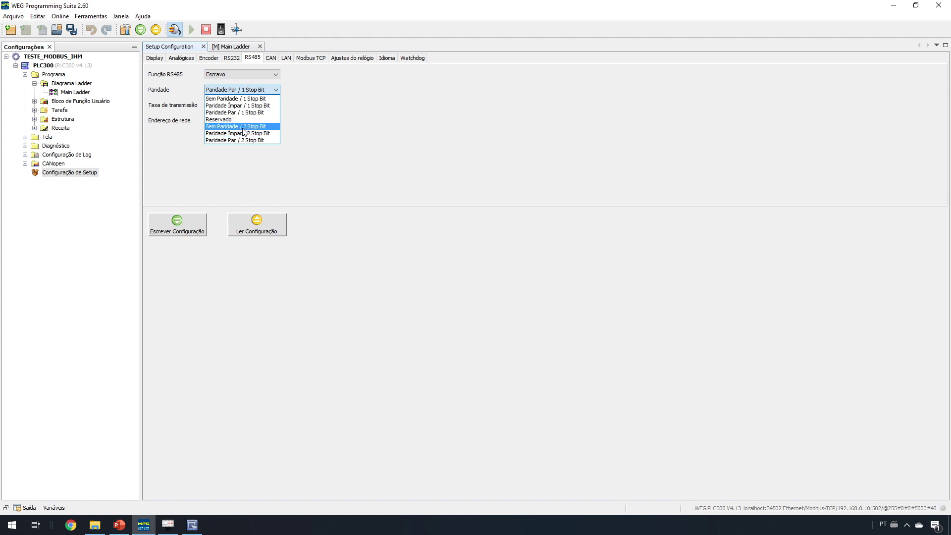
click(235, 127)
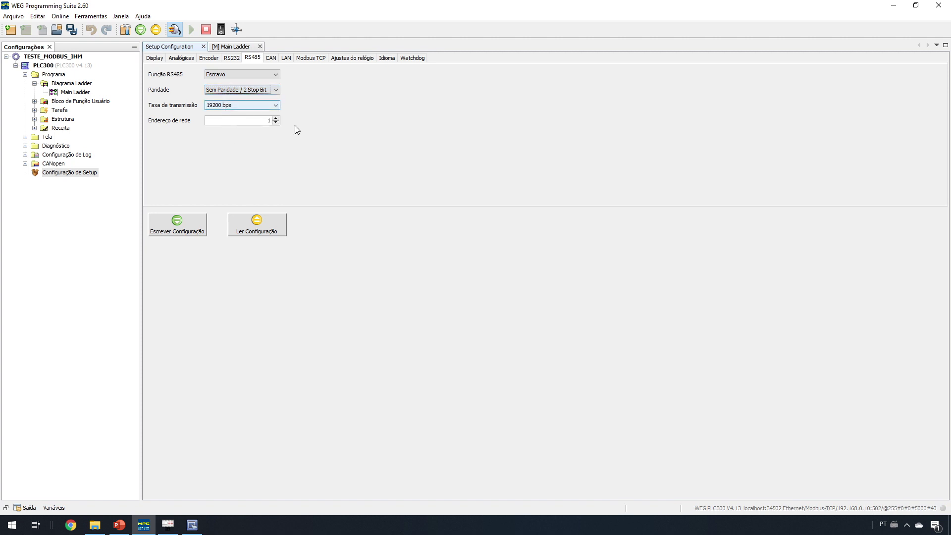
click(266, 120)
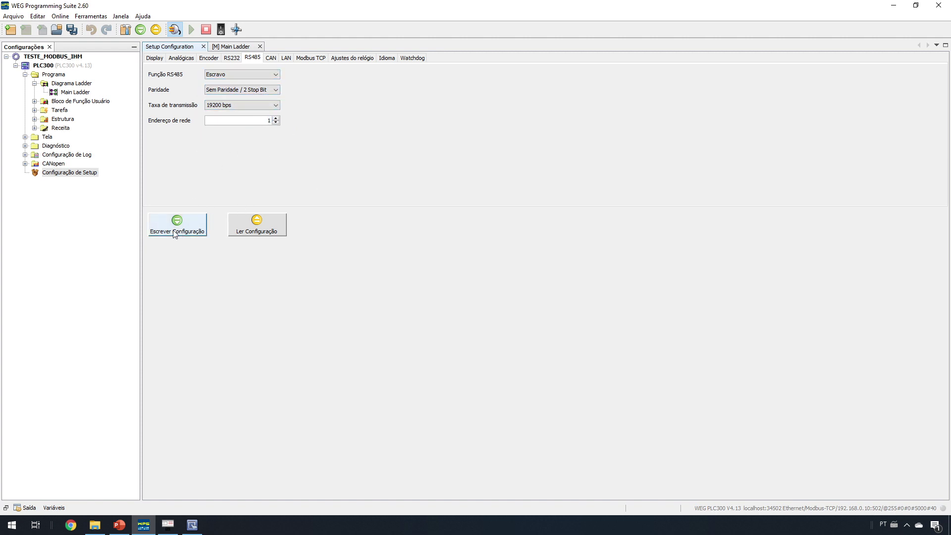
Step: Write the setup configuration to the PLC and end online monitoring from the Main Ladder
click(192, 232)
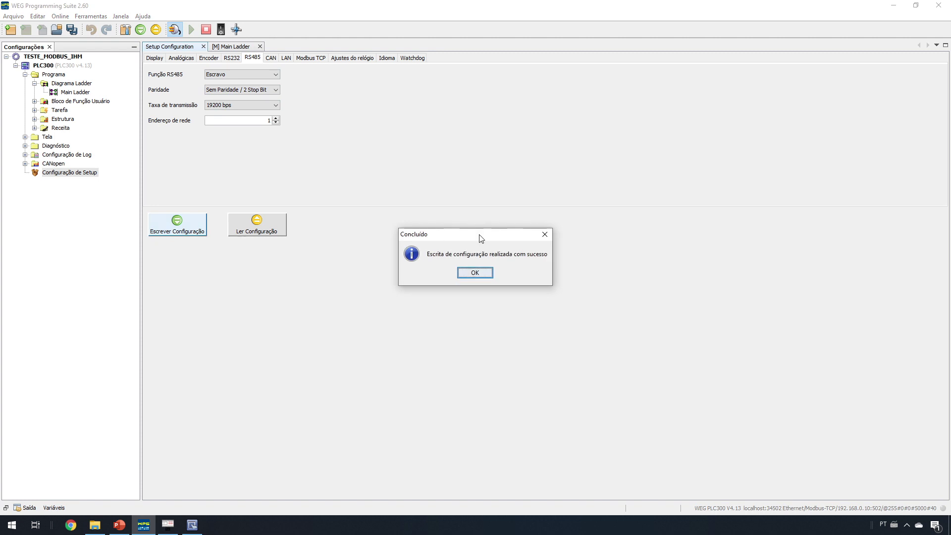
drag(484, 237, 376, 153)
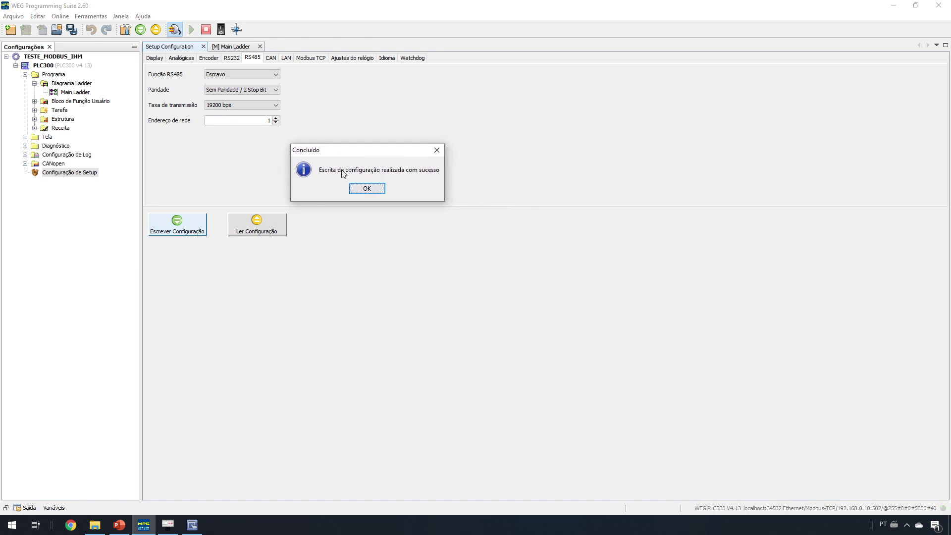
click(374, 189)
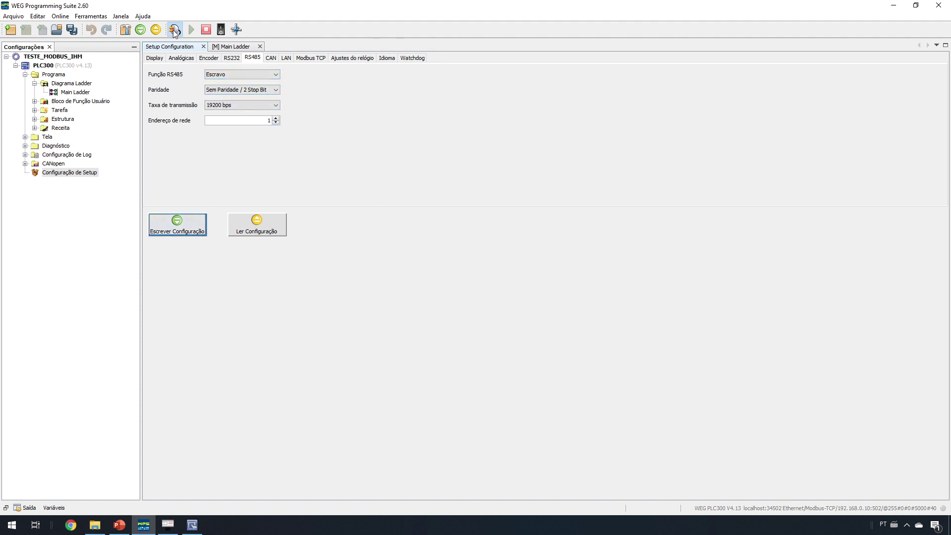
click(244, 46)
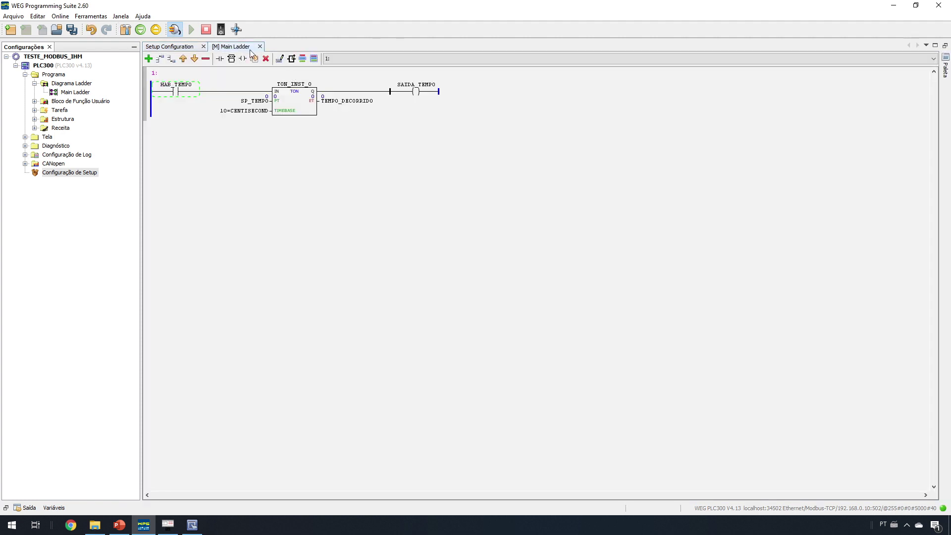
click(237, 30)
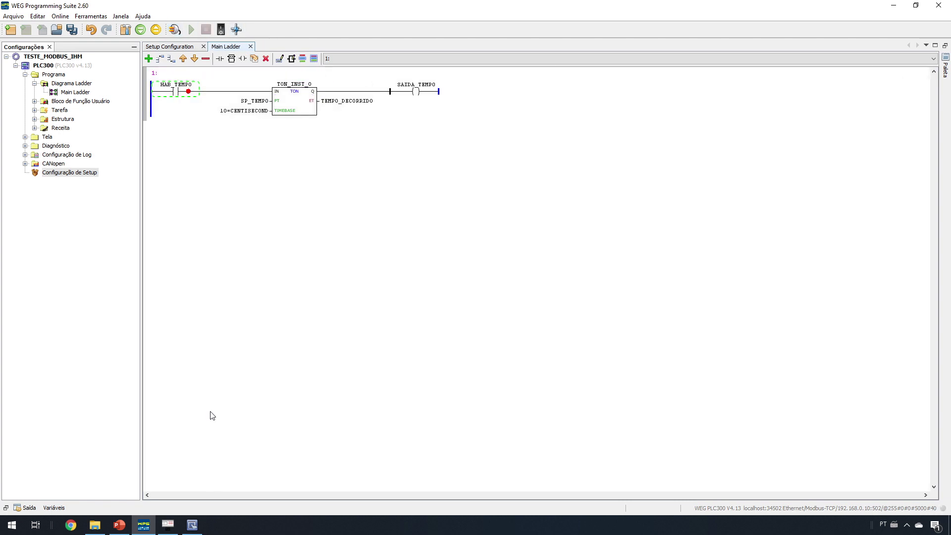
Step: Switch to EasyBuilder Pro and create a new project for the MT8071iE/MT8101iE (800 x 480) model
click(193, 524)
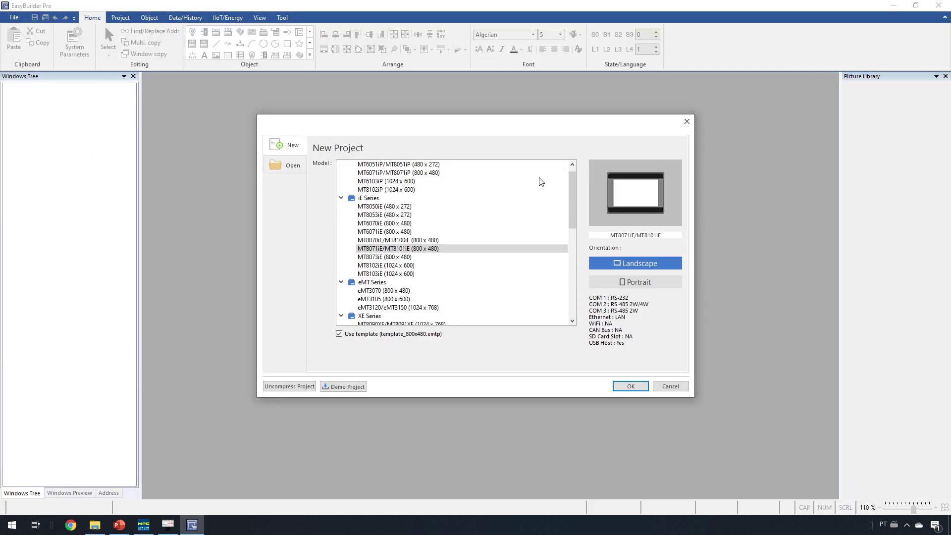
click(398, 249)
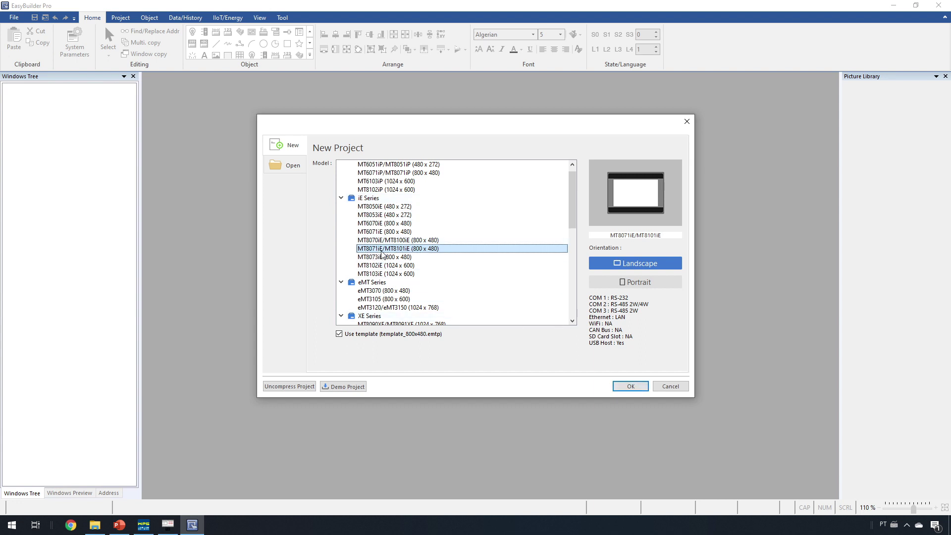
click(631, 386)
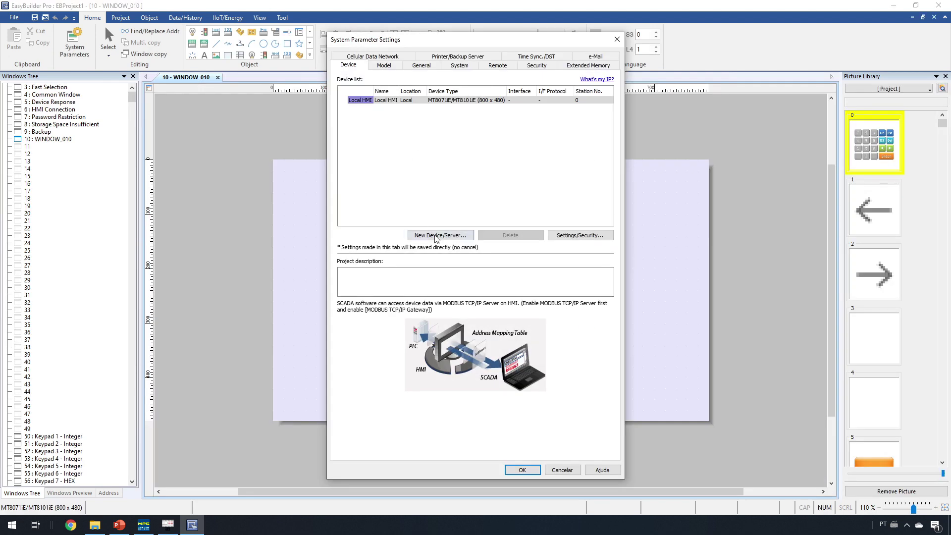
Step: Add a new device of type MODBUS RTU (Adjustable) to the project, using the RS-485 2W interface
click(439, 235)
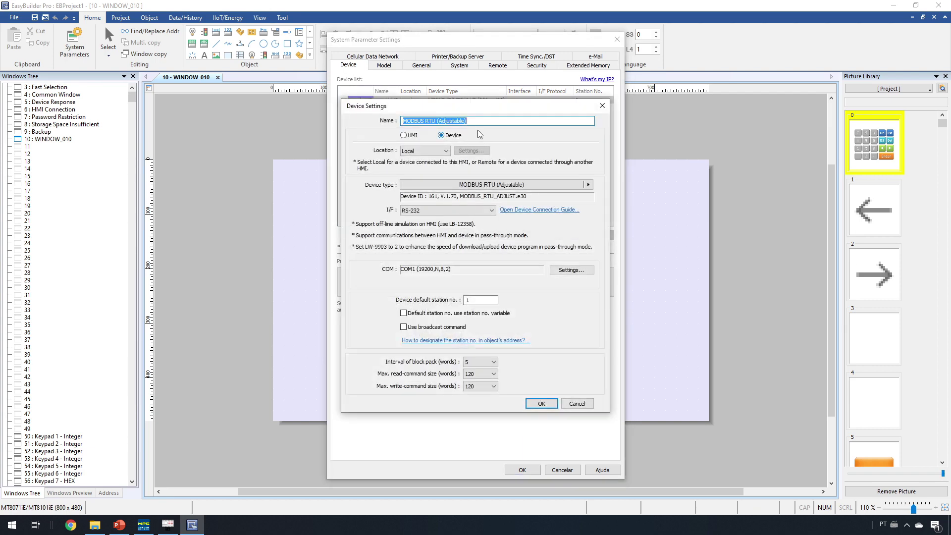
click(483, 185)
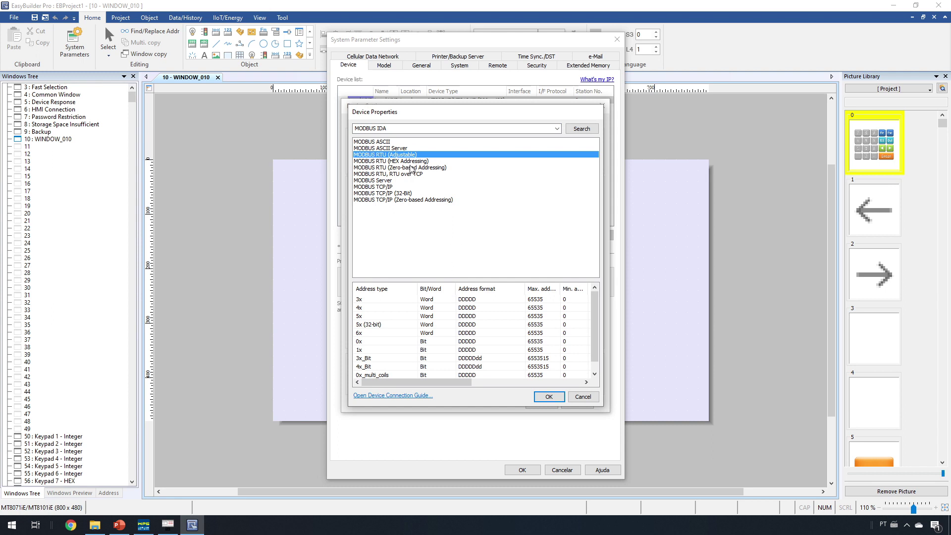
click(410, 168)
click(375, 155)
click(404, 168)
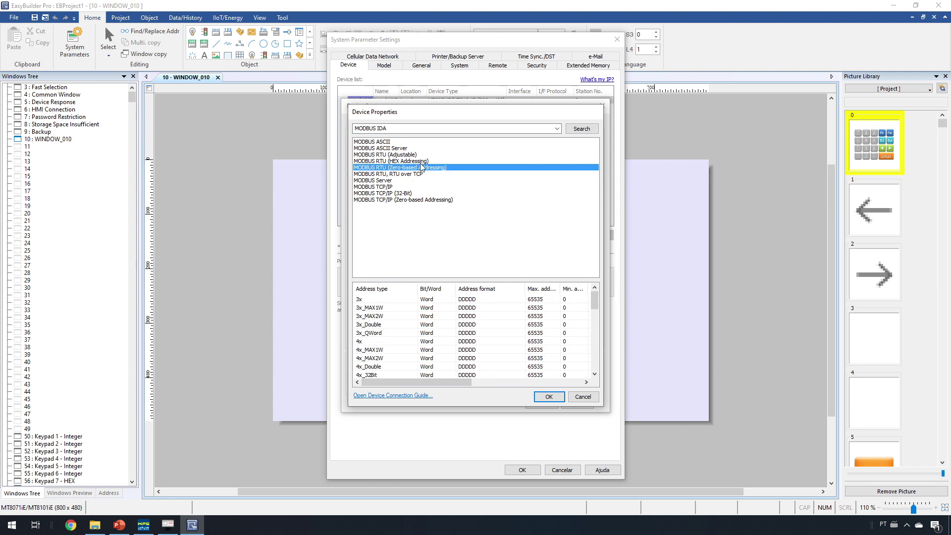
click(411, 155)
click(424, 173)
click(413, 155)
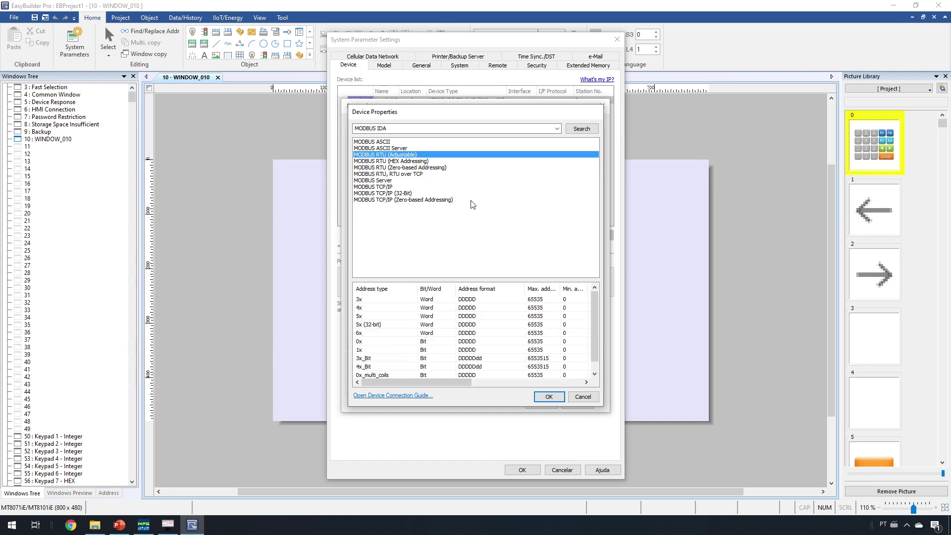
click(550, 397)
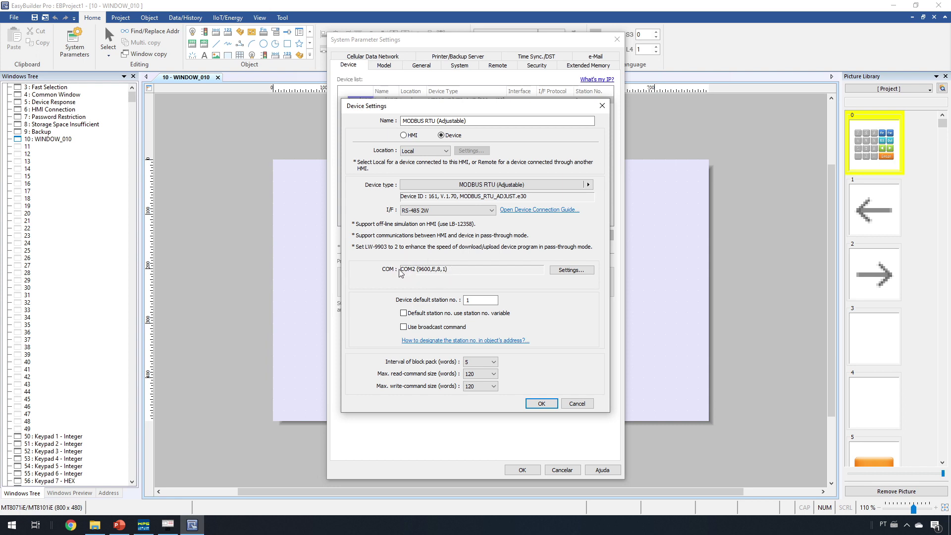
Step: Configure the device's COM 2 port with a 19200 baud rate, parity None and 2 stop bits
click(572, 270)
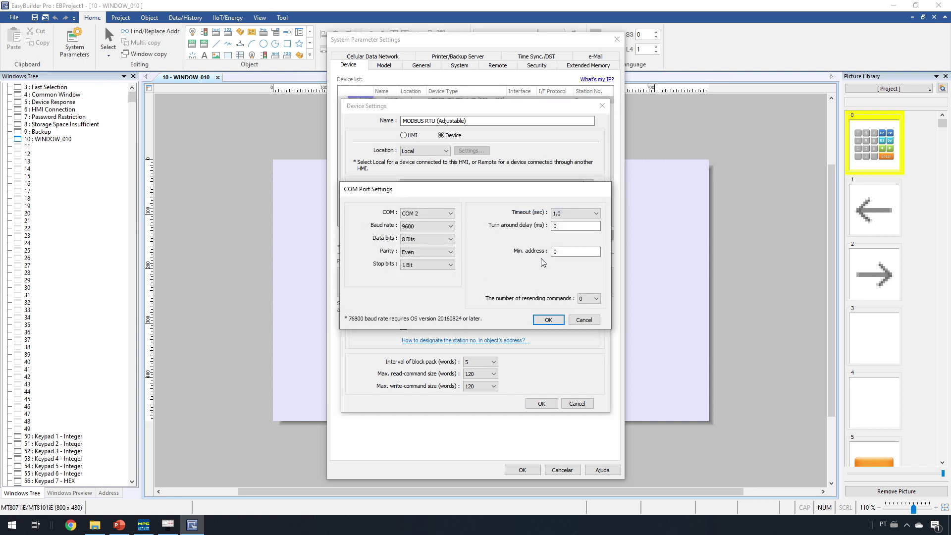
click(431, 226)
click(420, 268)
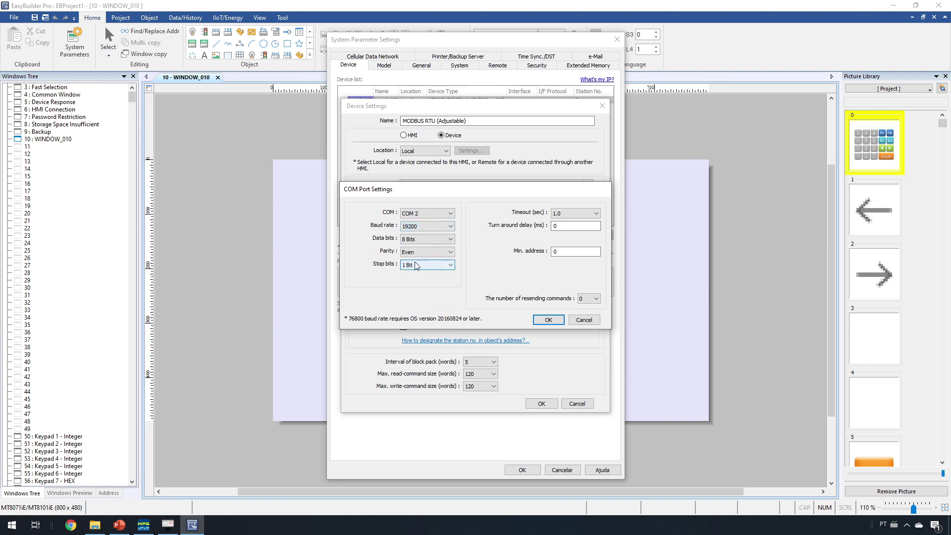
click(418, 252)
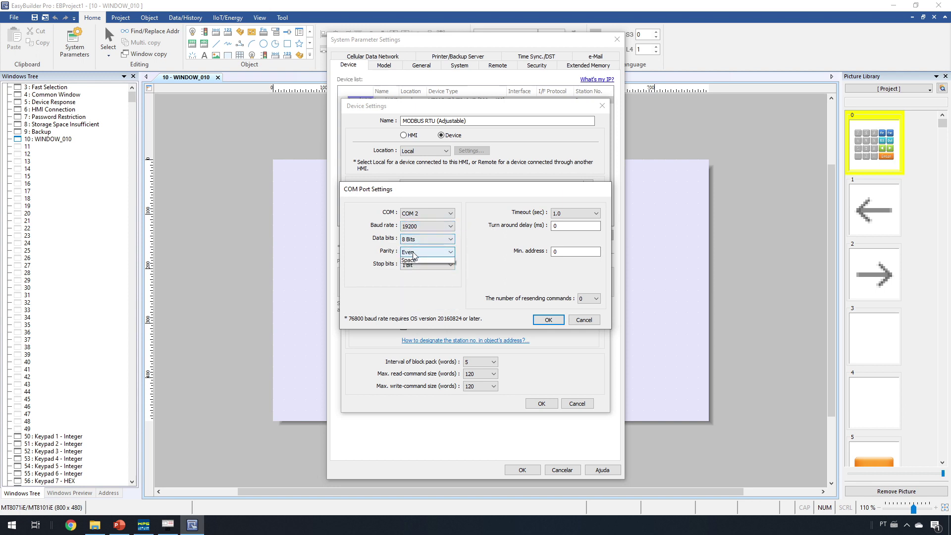
click(418, 259)
click(418, 265)
click(416, 279)
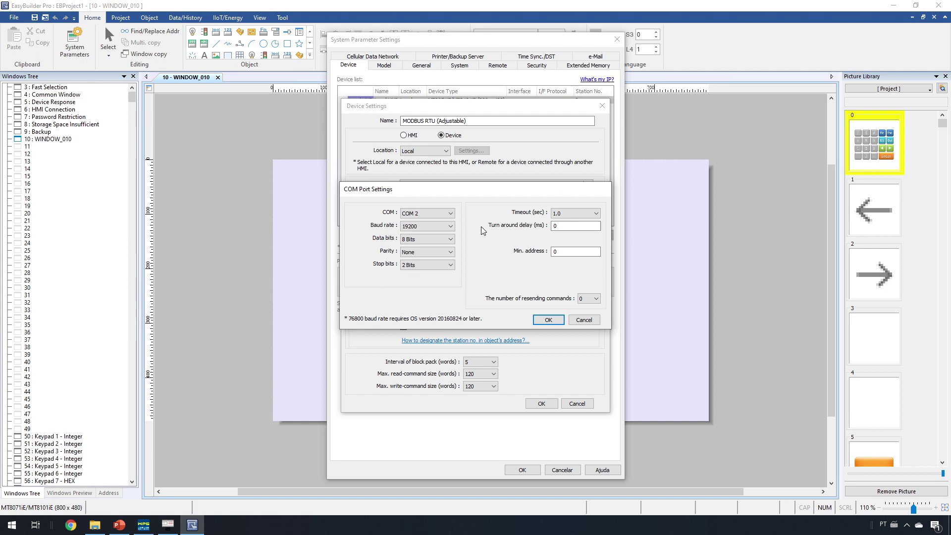
Step: Set the turn around delay to 50 ms and accept the device and system parameters, keeping default station number 1
drag(570, 226, 533, 226)
text(50)
click(549, 319)
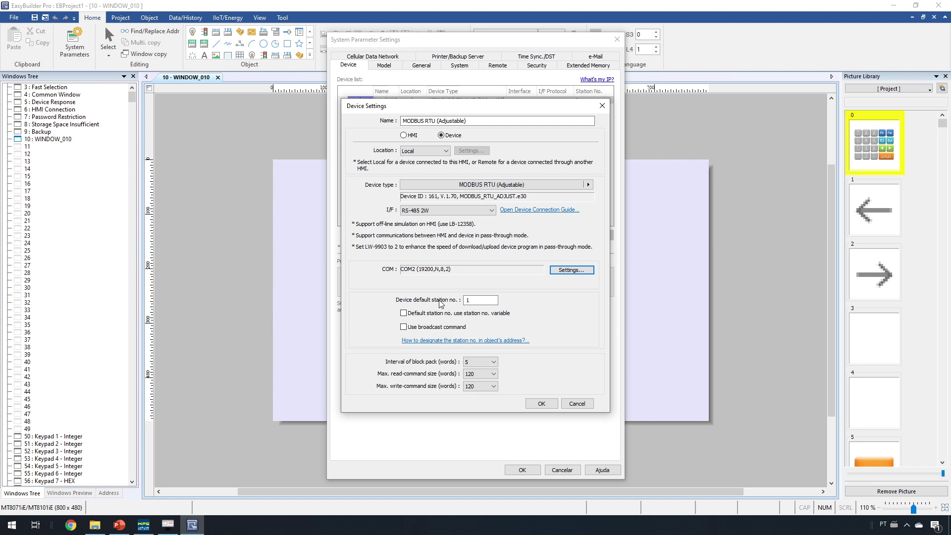
click(459, 300)
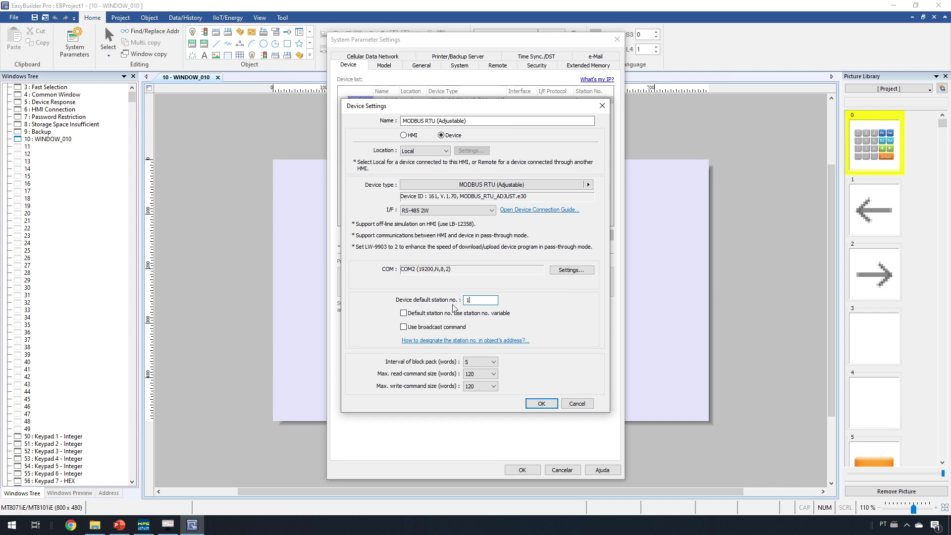
click(542, 404)
click(518, 471)
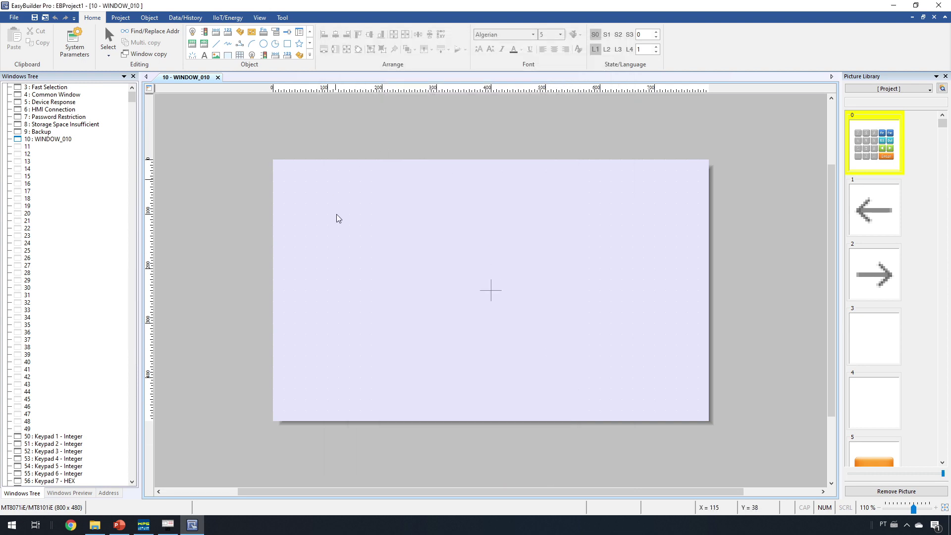
Step: Add a toggle switch with MODBUS RTU address 0x 40000 in the upper-left area of WINDOW_010
click(312, 57)
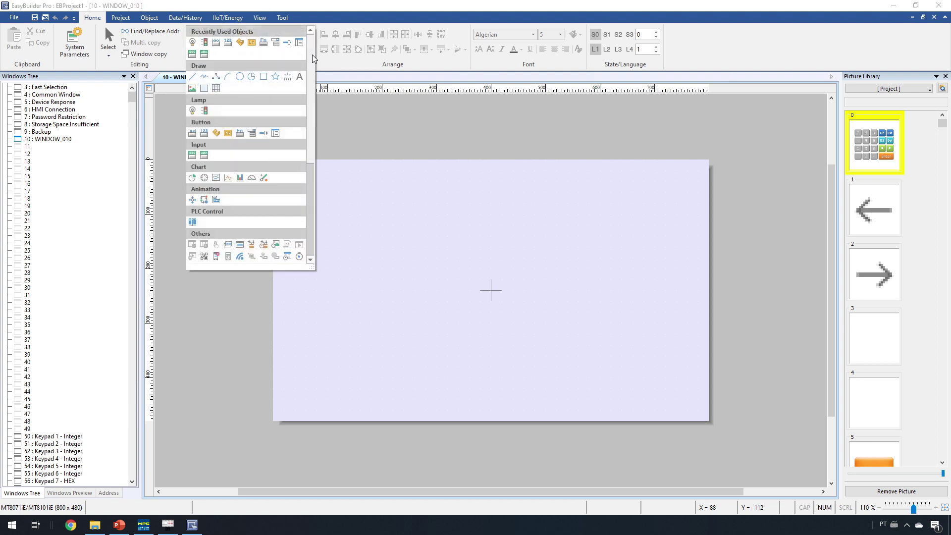
click(216, 135)
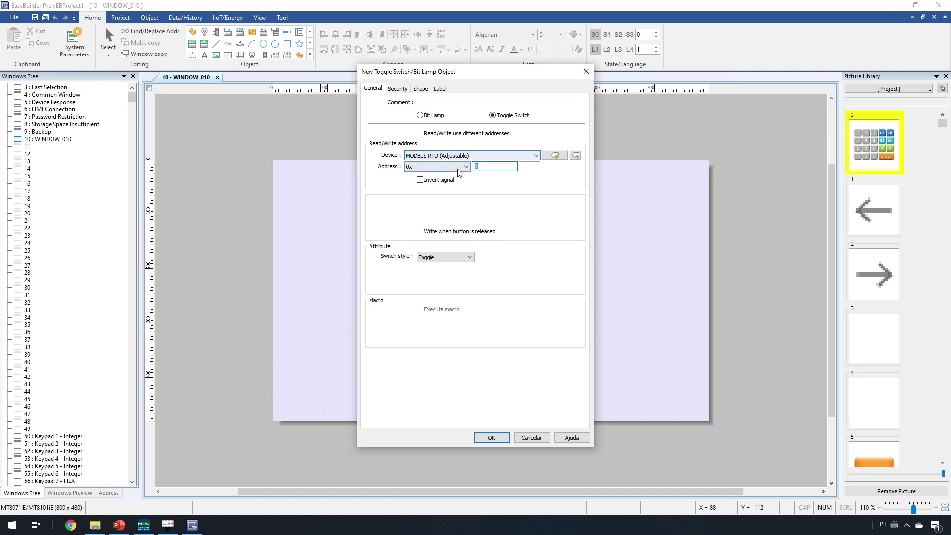
text(40000)
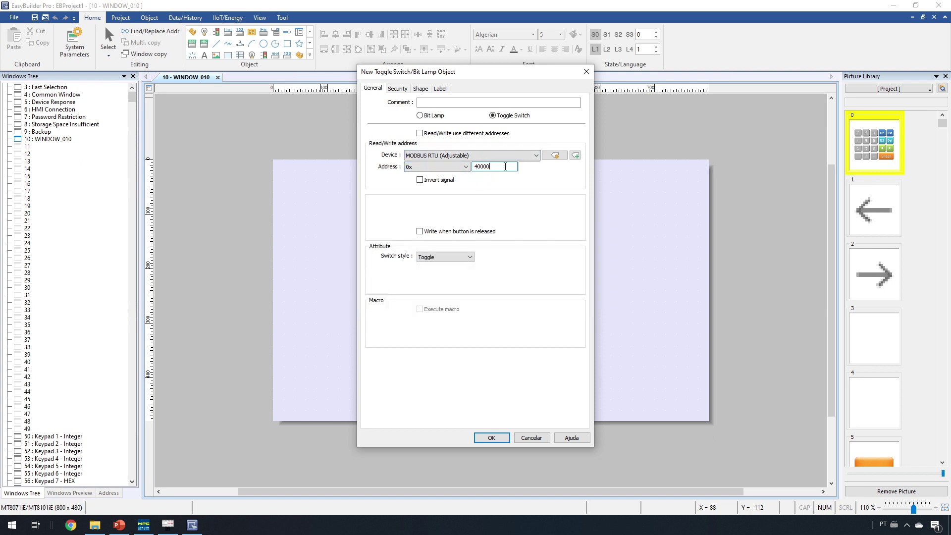
click(490, 438)
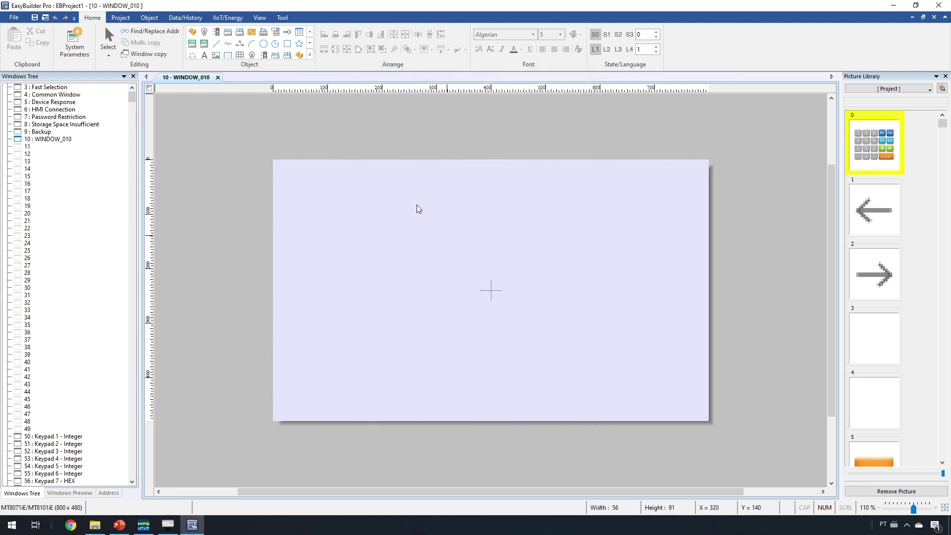
click(317, 182)
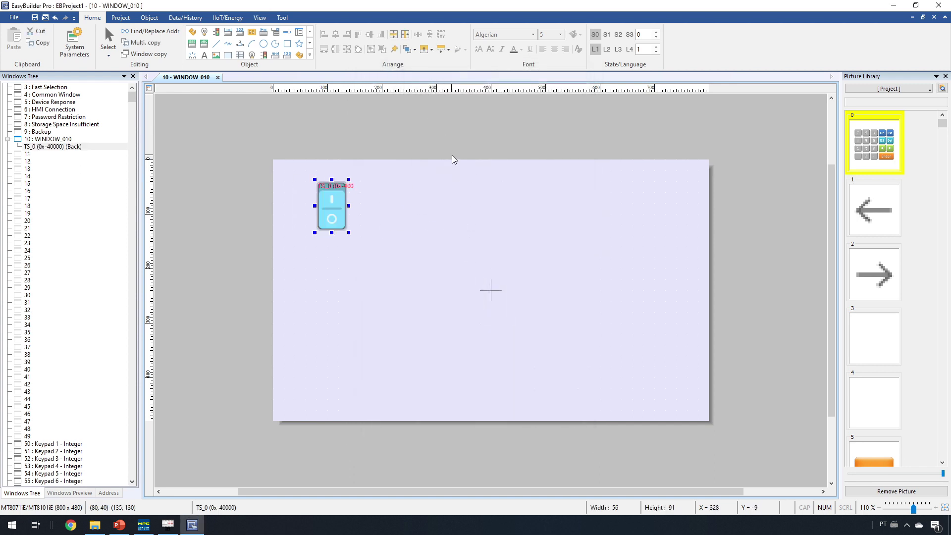
Step: Create a numeric object with input allowed and its MODBUS RTU read/write address set to 4x 8025
click(310, 55)
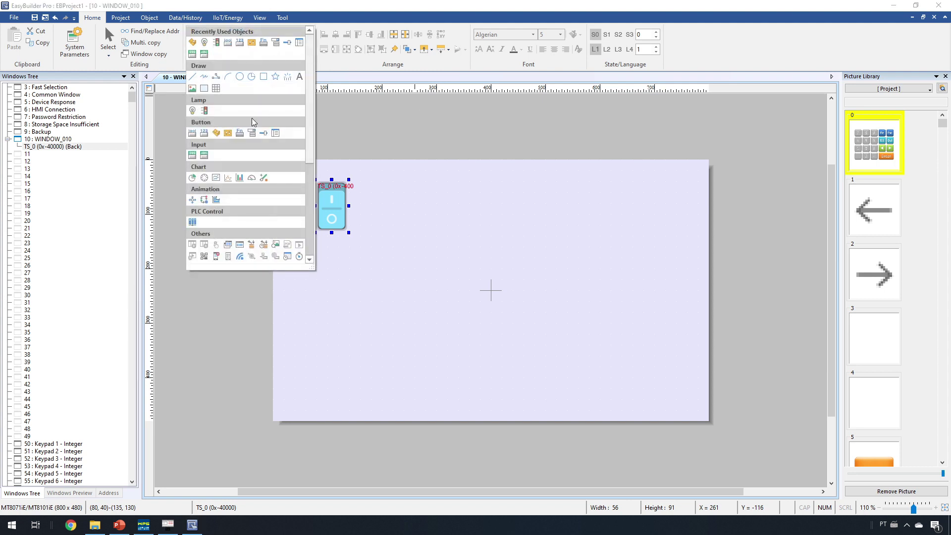
click(192, 156)
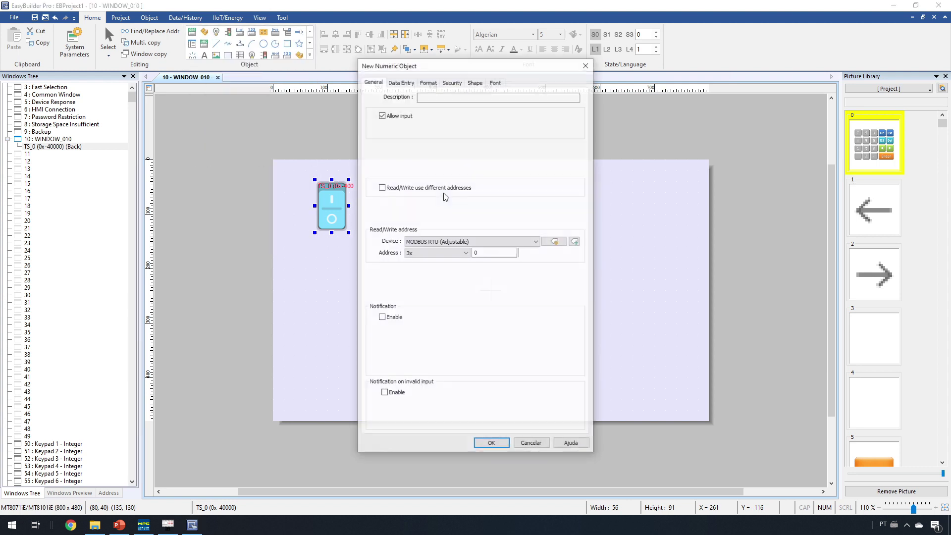
click(437, 254)
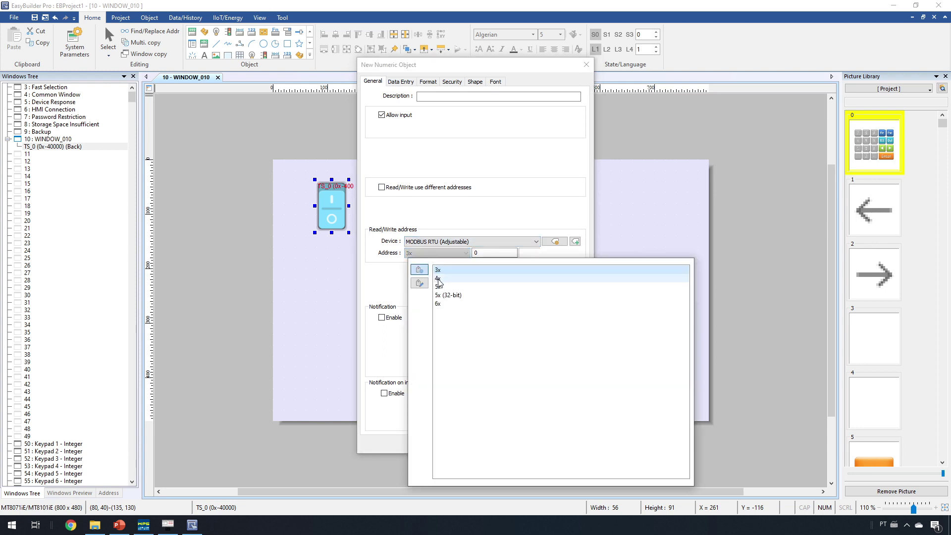
click(438, 279)
click(496, 253)
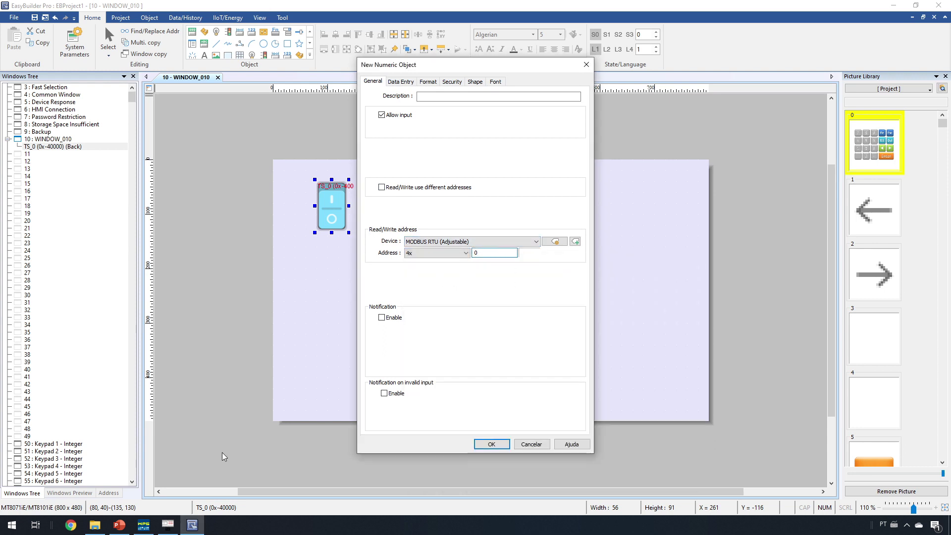
text(8025)
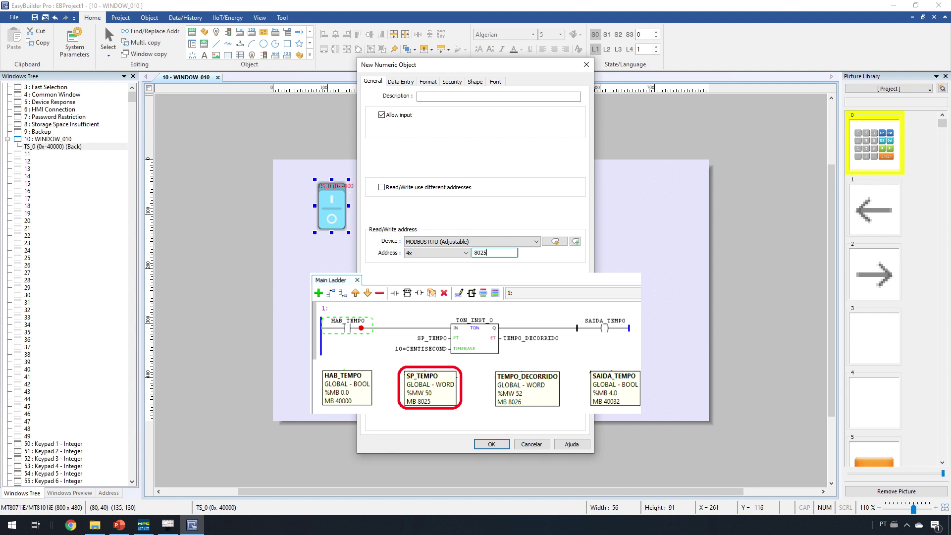
Step: Give the numeric object 2 digits after the decimal point and place it beside the toggle switch
click(428, 83)
click(559, 141)
key(BackSpace)
text(2)
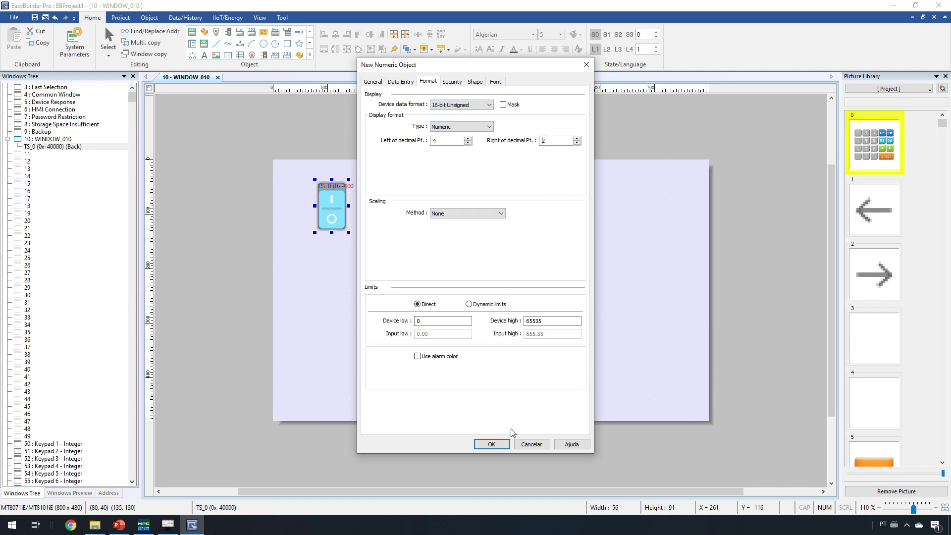
click(491, 444)
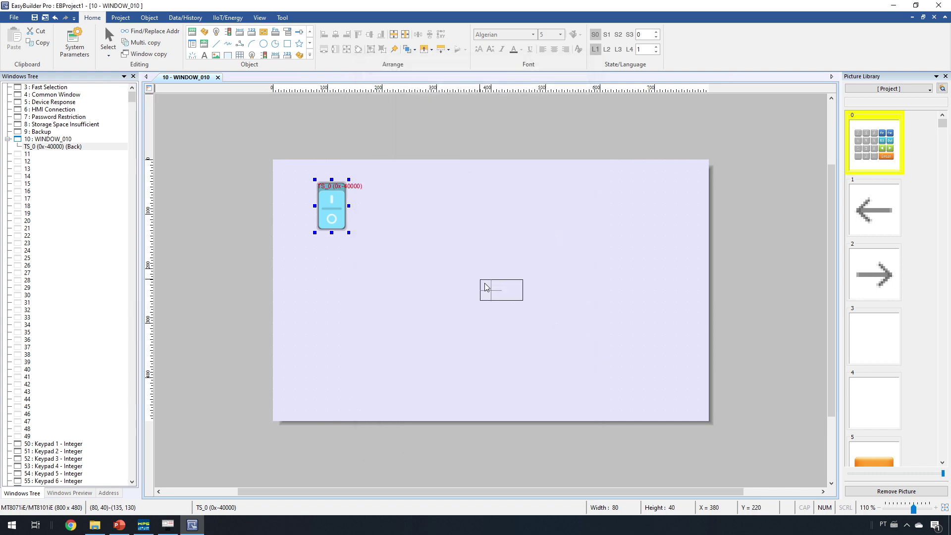
click(397, 188)
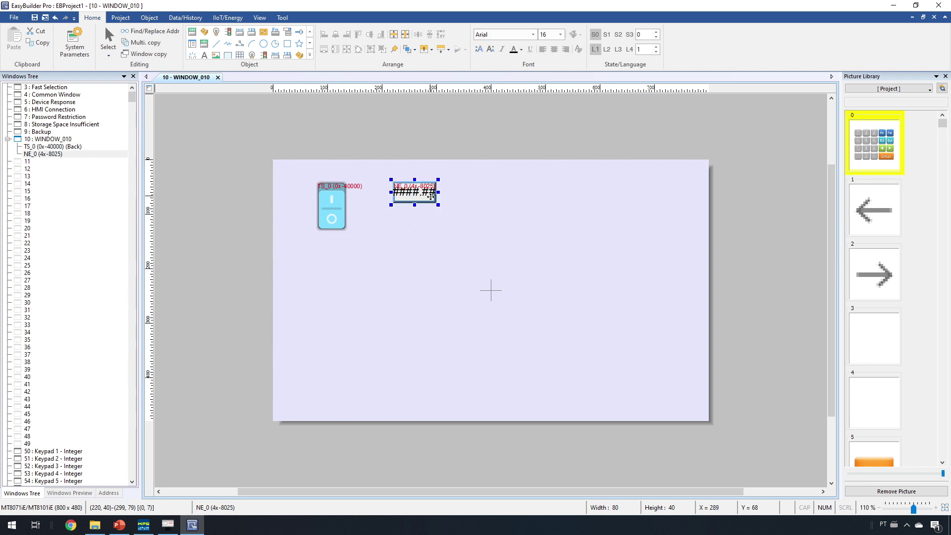
Step: Widen the numeric object to 100 and paste a copy of it directly below
click(439, 192)
click(434, 198)
drag(439, 192, 424, 220)
click(443, 199)
click(425, 199)
key(ctrl+c)
key(ctrl+v)
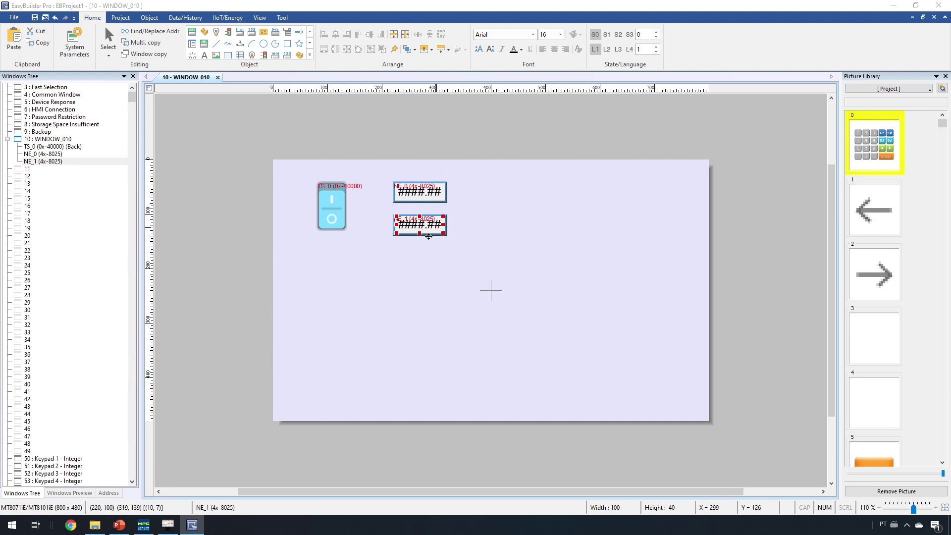
Step: Set the copied numeric object's address to 4x 8026 and disable its input
double_click(429, 236)
click(496, 256)
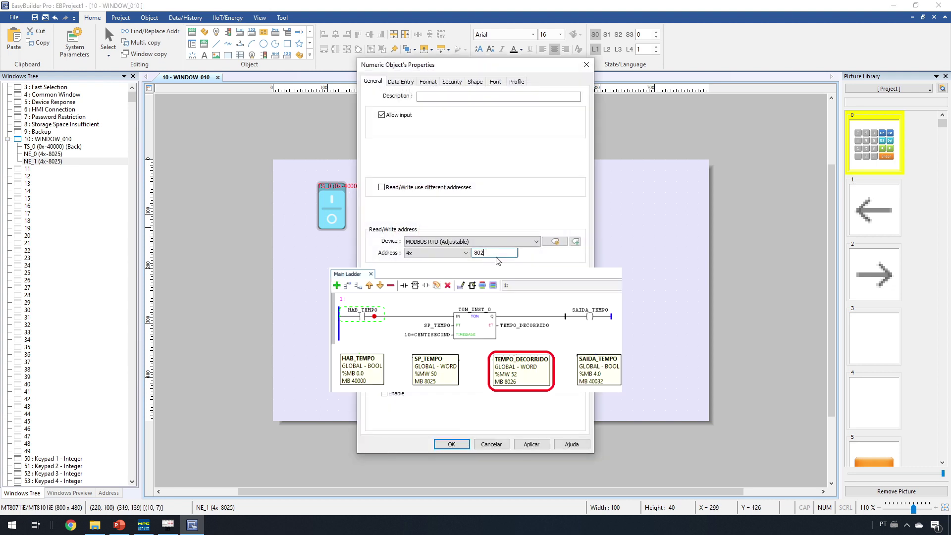
click(404, 116)
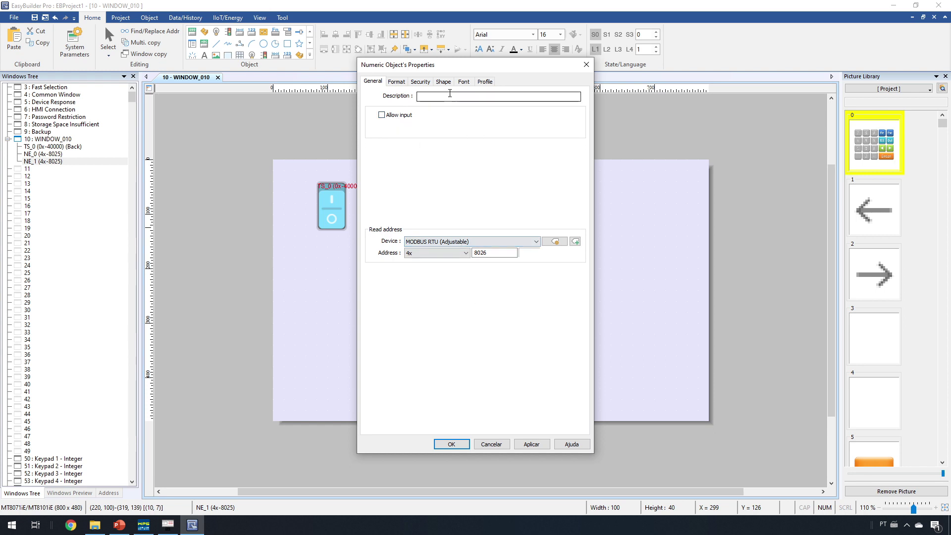
click(452, 444)
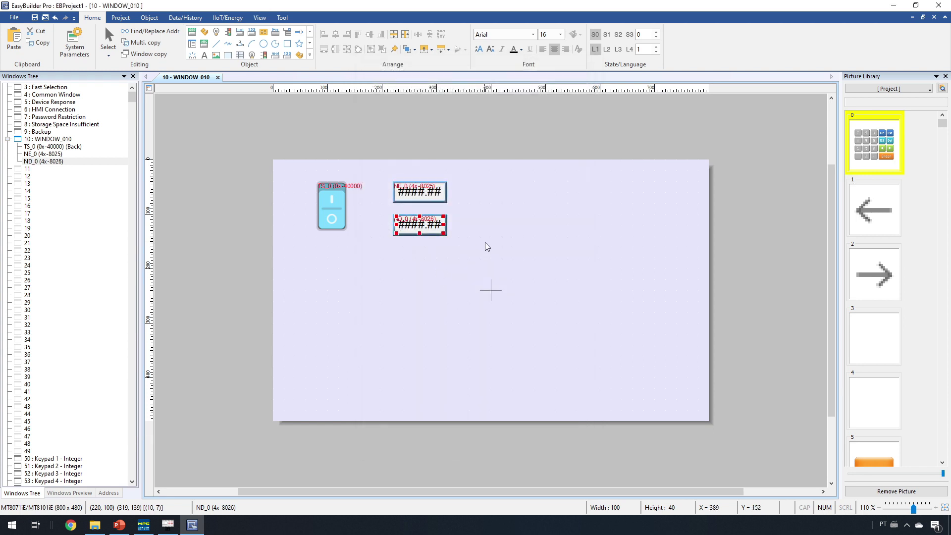
Step: Add a bit lamp with MODBUS RTU address 0x 40032 to the right of the numeric objects
click(311, 55)
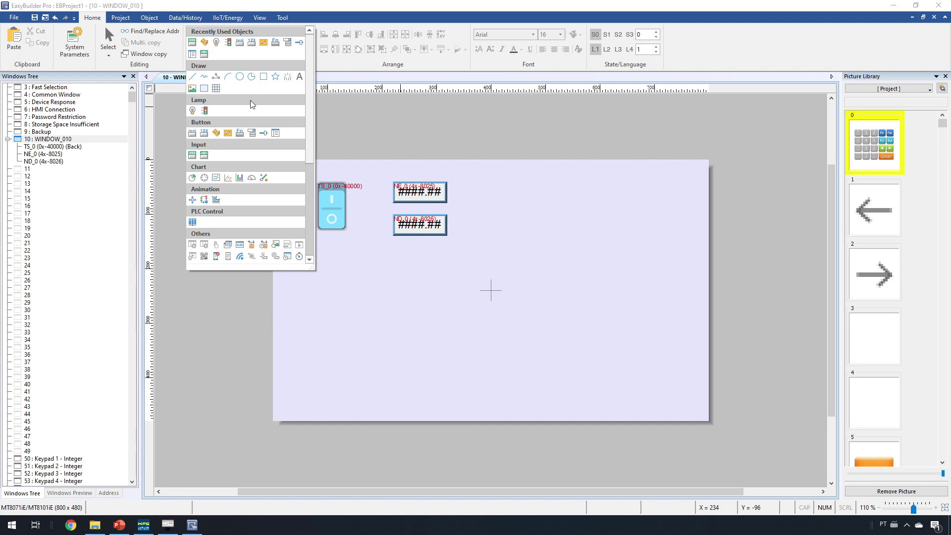
click(198, 115)
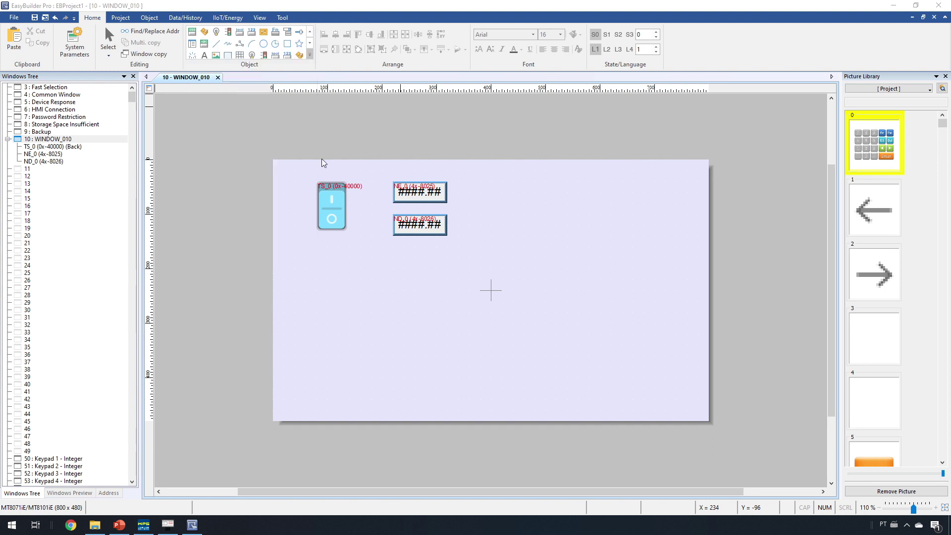
click(491, 167)
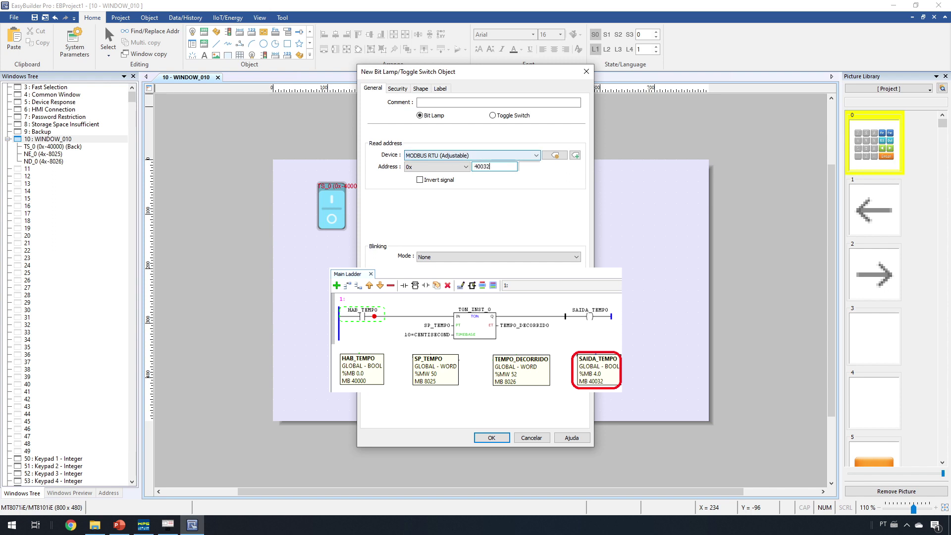
click(490, 438)
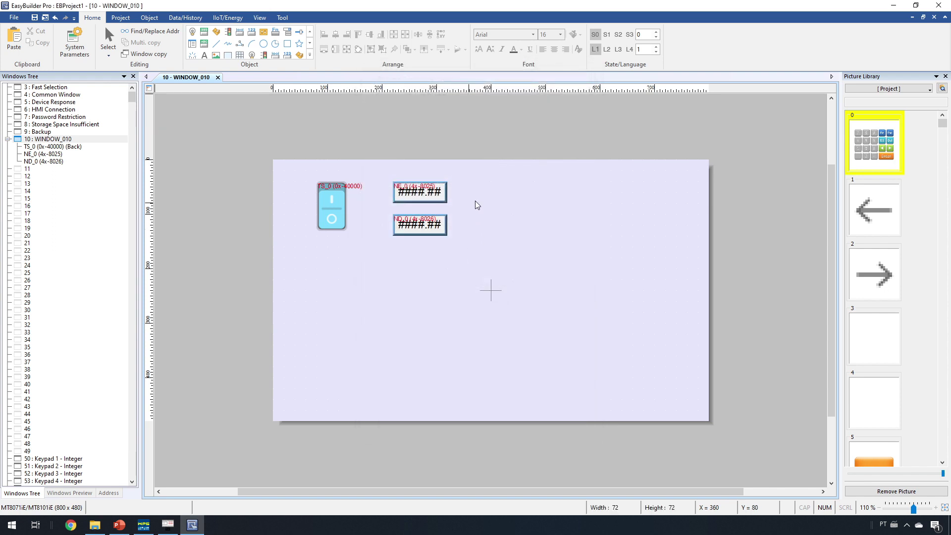
click(480, 193)
click(586, 248)
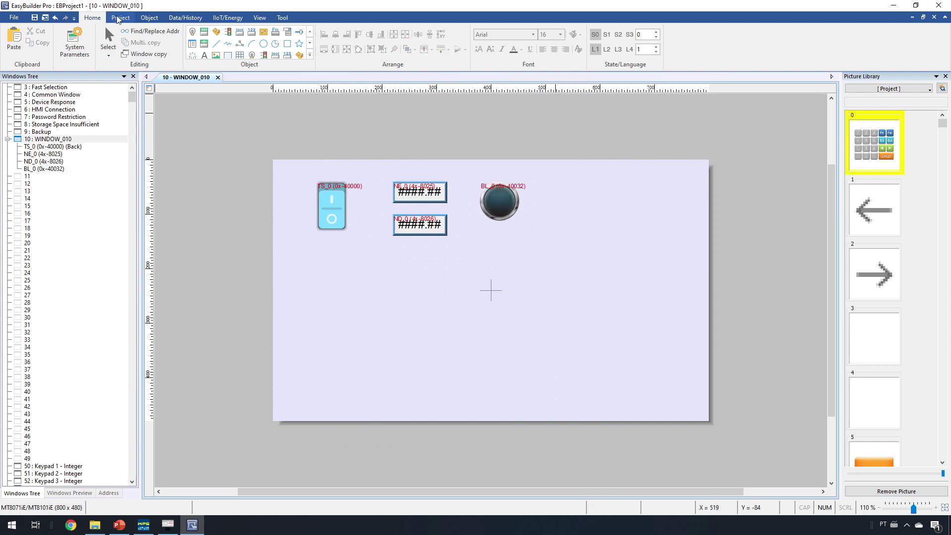
Step: Start the online simulation, saving the project as Teste_Modbus
click(120, 18)
click(117, 44)
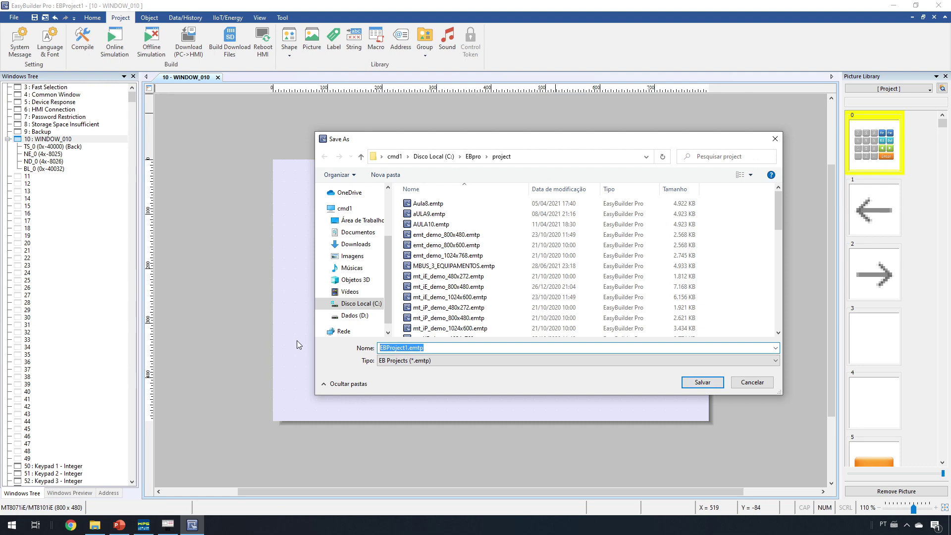
text(Teste_)
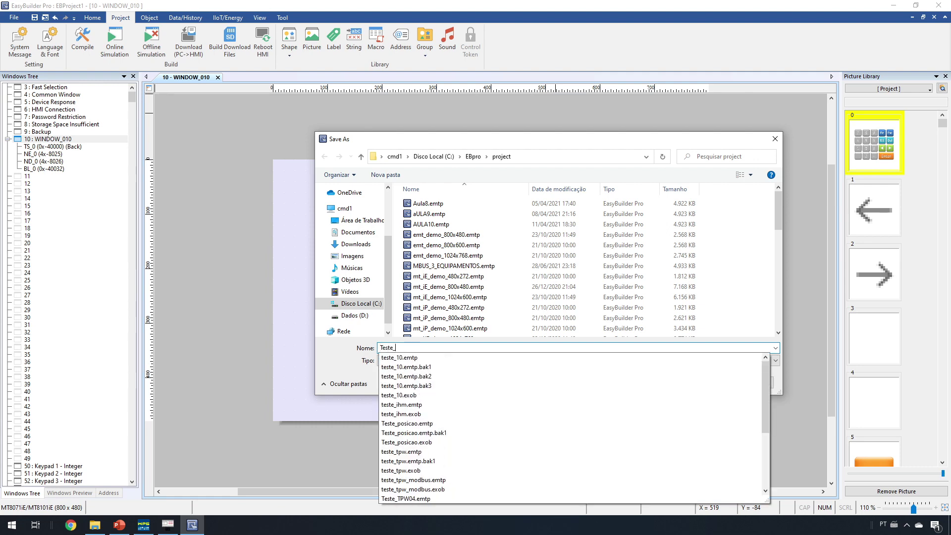
text(Modbus)
key(Return)
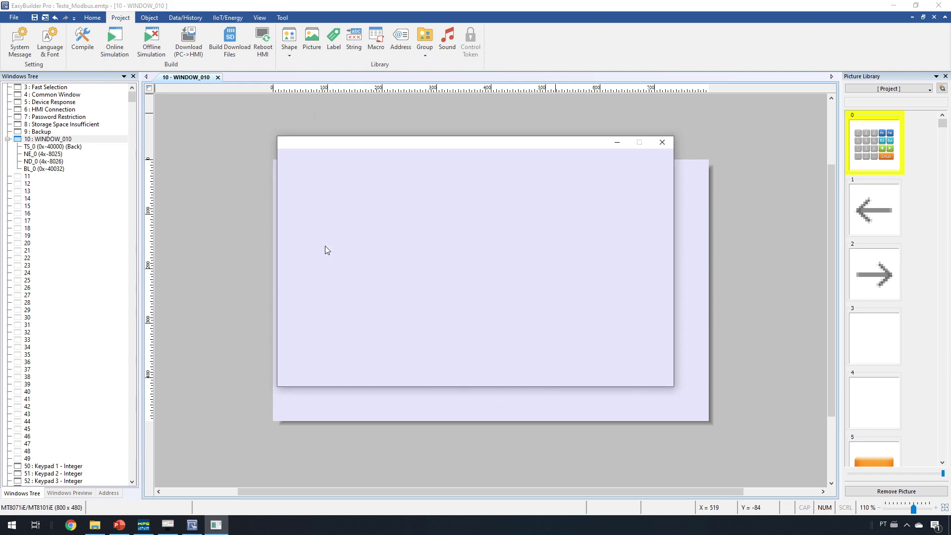
Step: Switch to WEG Programming Suite, start online monitoring of the Main Ladder, and position the HMI simulation window below the rung
click(144, 525)
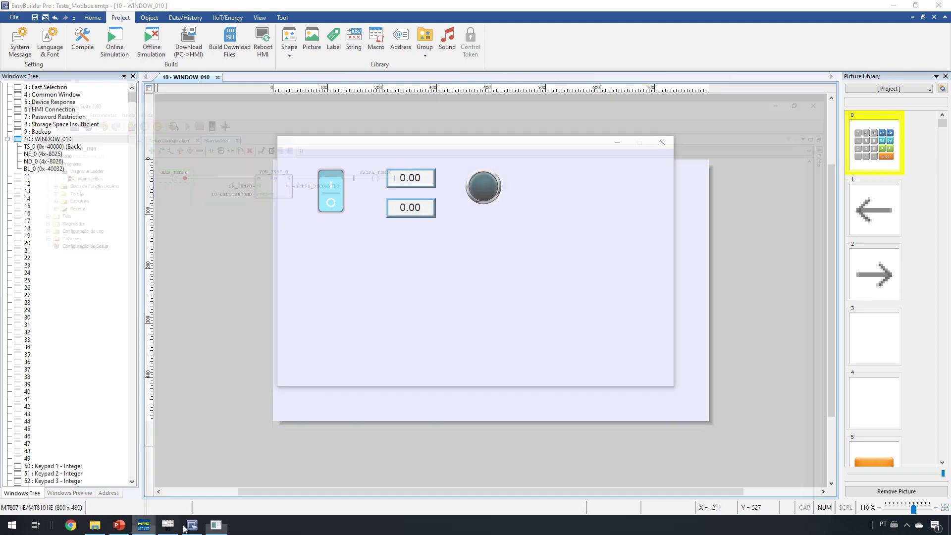
click(173, 30)
click(216, 112)
click(216, 524)
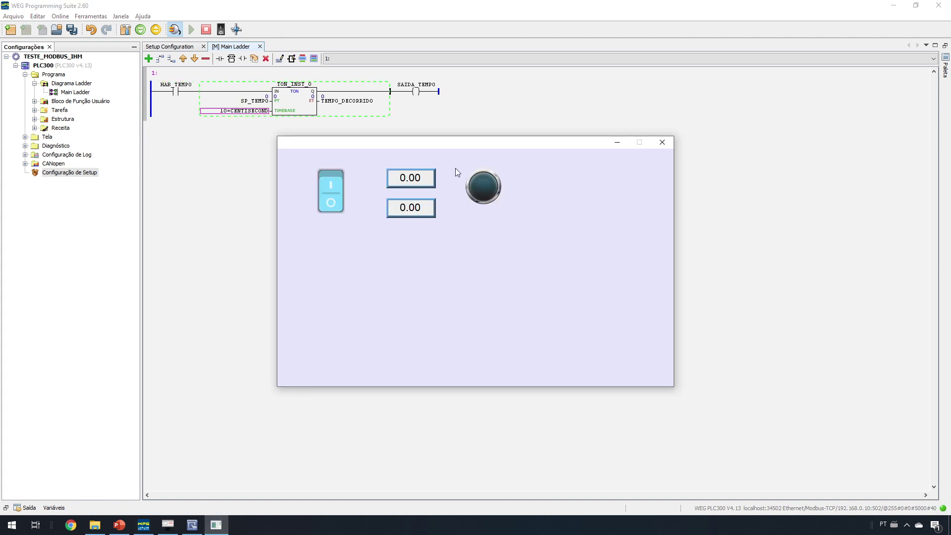
drag(462, 144, 334, 151)
Step: In the HMI simulation, set the timer setpoint to 3 and turn on the toggle switch to run the timer
click(282, 184)
click(349, 303)
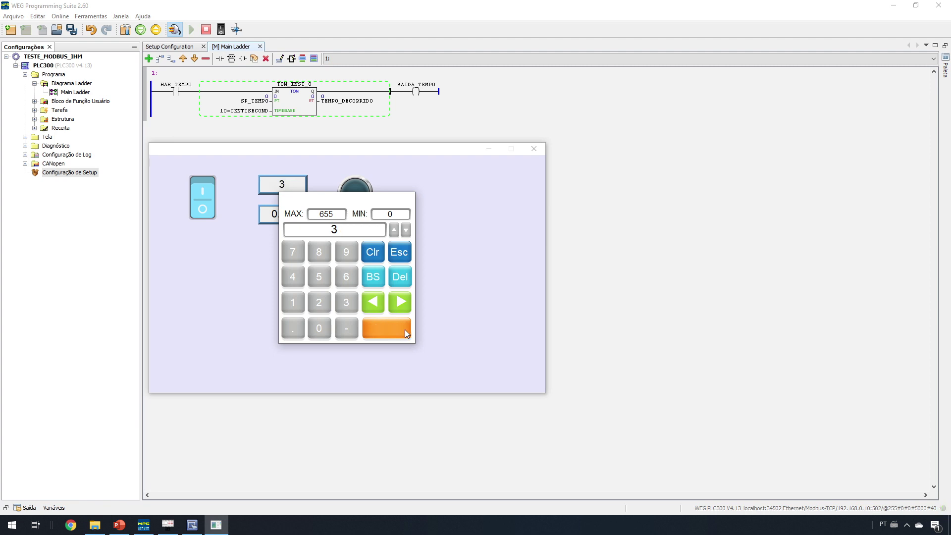
click(405, 332)
click(198, 191)
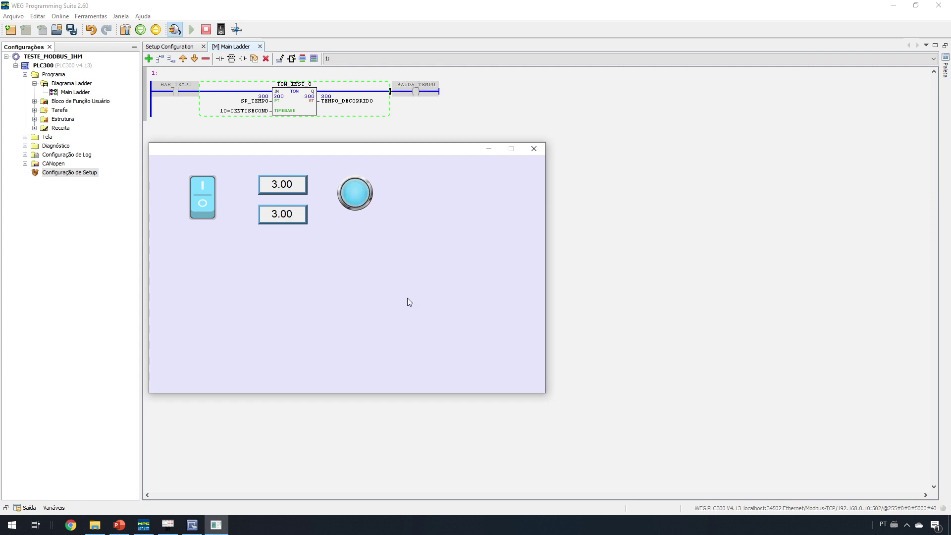
Step: Turn off the simulated toggle switch, set the timer setpoint to 4, and turn the switch on again
click(213, 205)
click(296, 189)
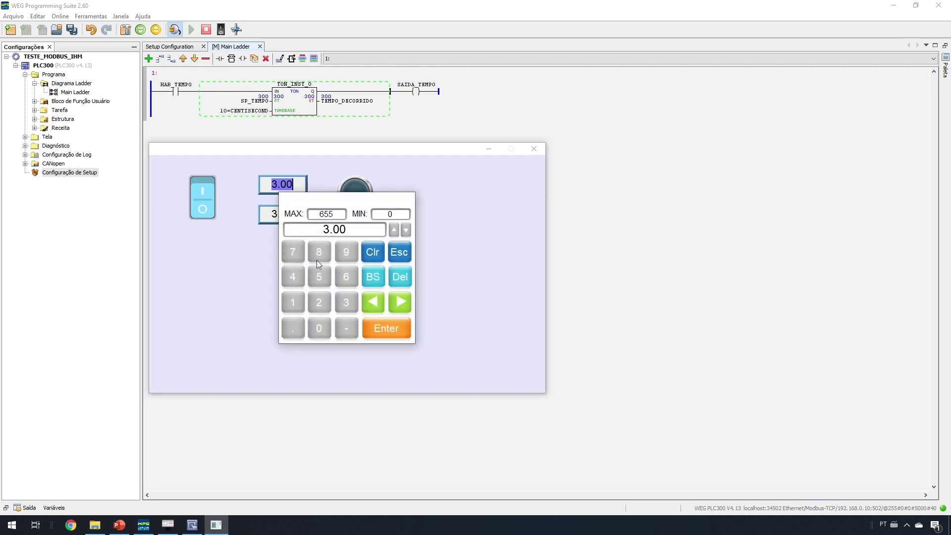
click(292, 276)
click(387, 328)
click(198, 195)
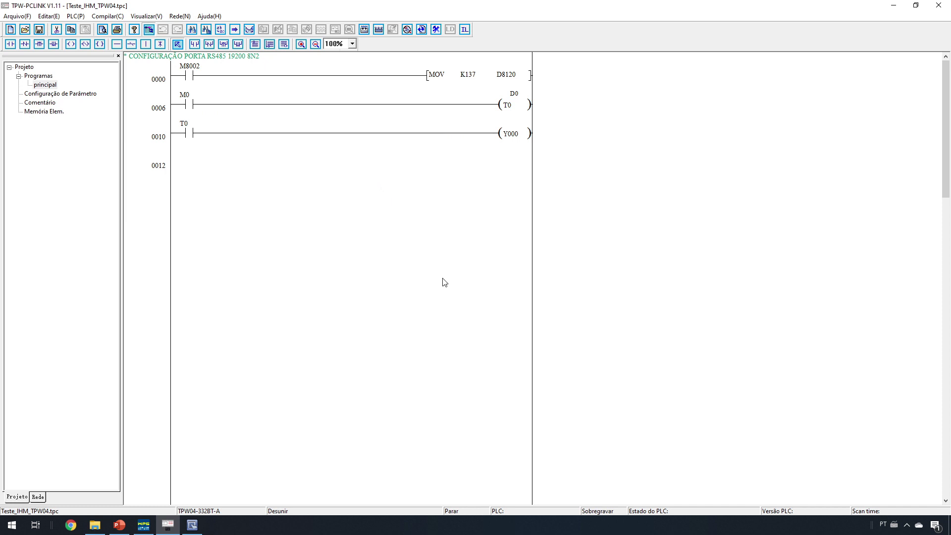
Step: Connect to the TPW04 PLC through COM5 at 19200 baud with no parity and 2 stop bits
click(75, 16)
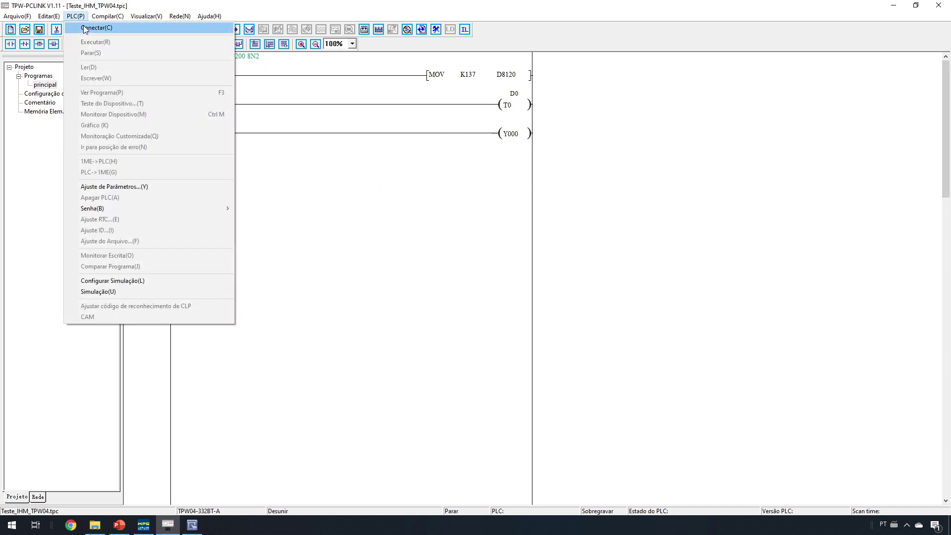
click(87, 29)
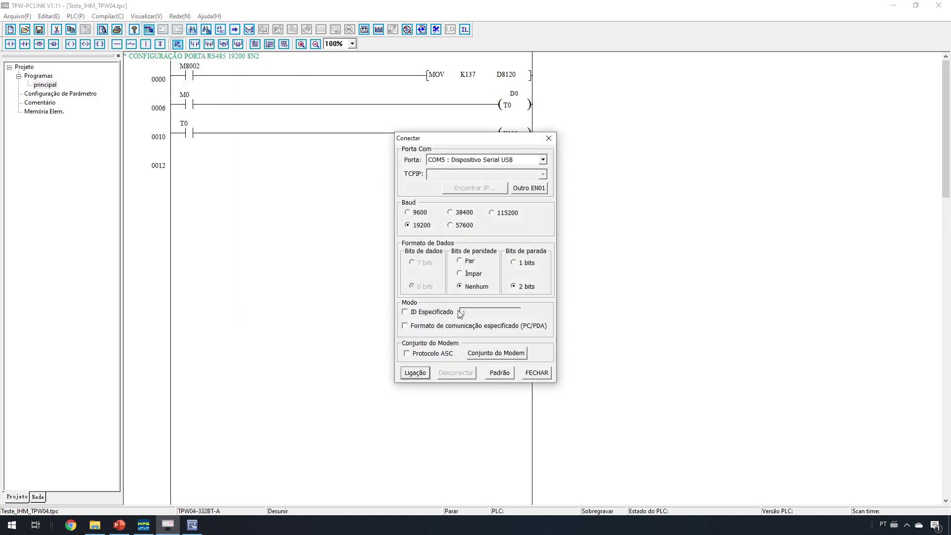
click(422, 377)
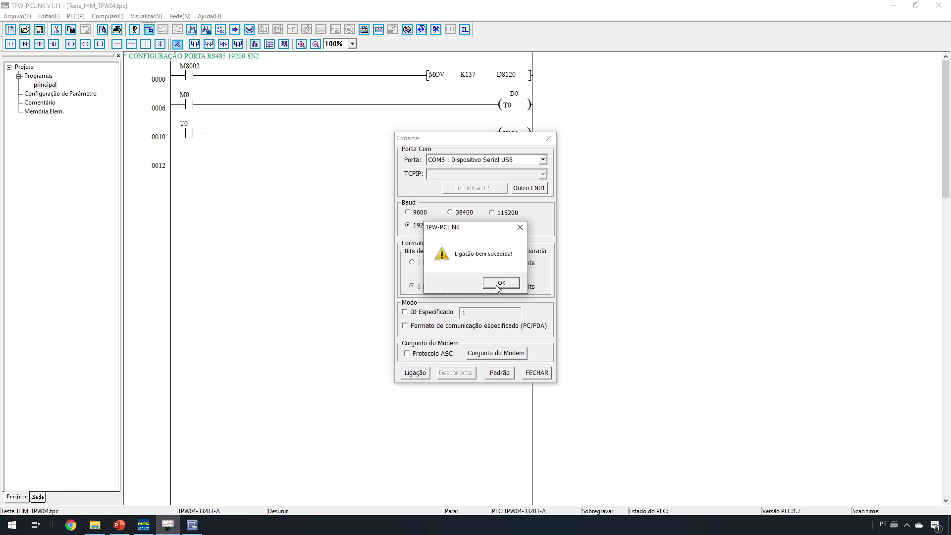
click(502, 283)
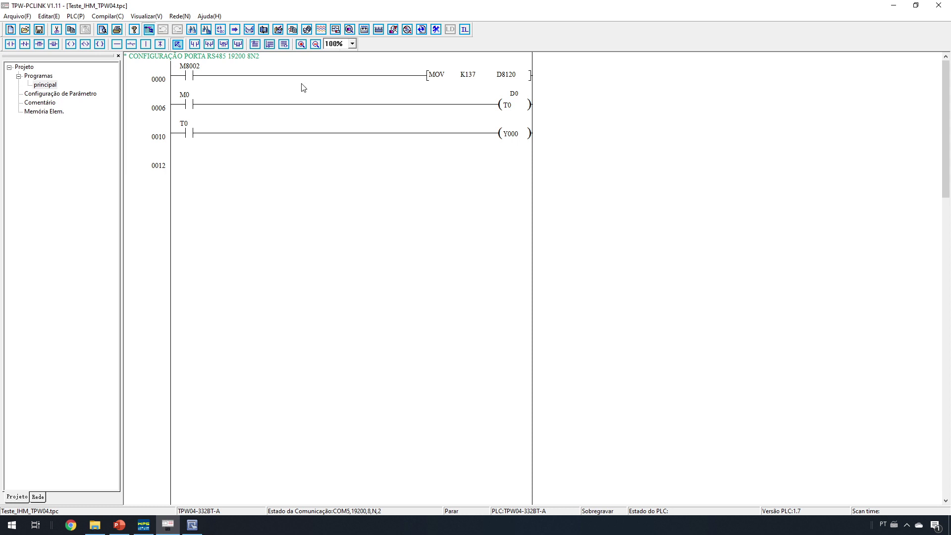
Step: Configure the PLC's station IDs with RS485 as 2 and RS232, EX_PORT1 and EX_PORT2 as 1
click(75, 16)
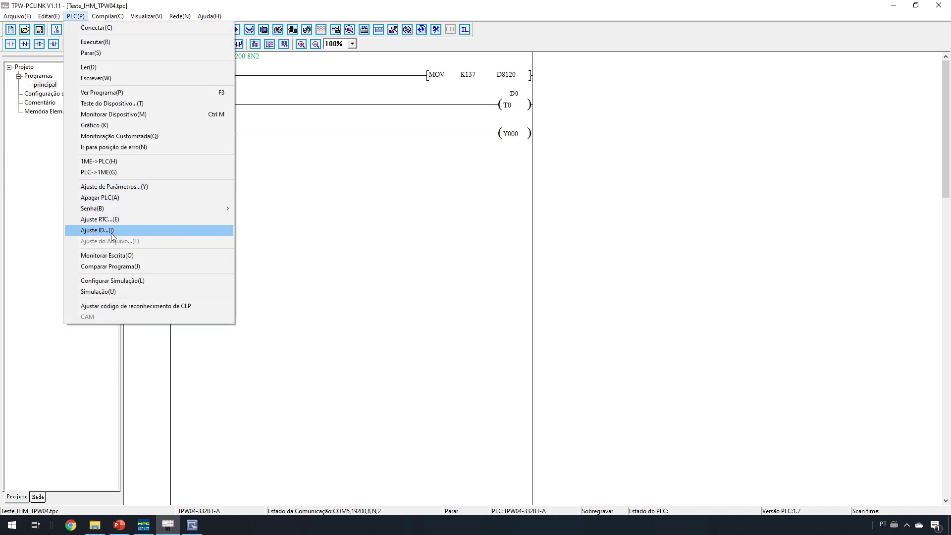
click(99, 230)
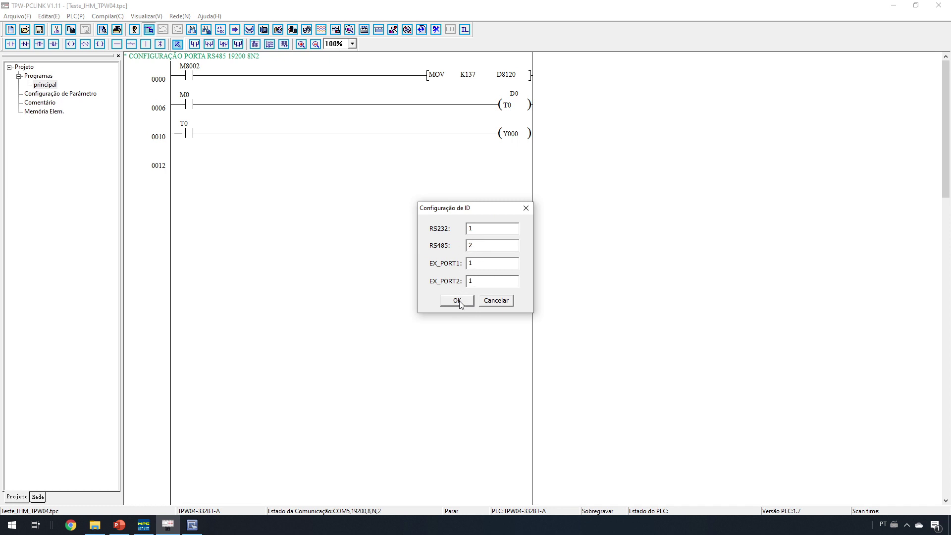
click(459, 301)
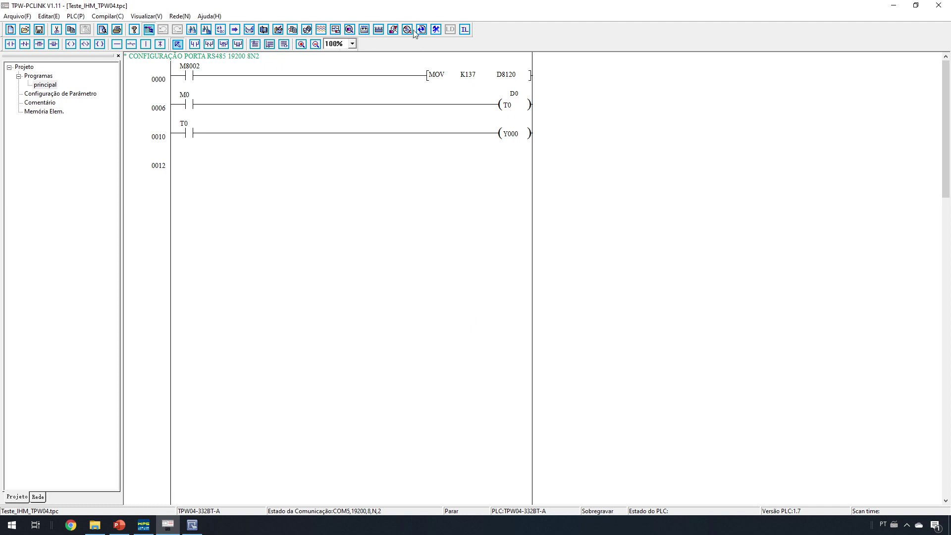
Step: Write the principal program to the PLC, allowing it to be stopped for the transfer, and put it back into run mode
click(278, 30)
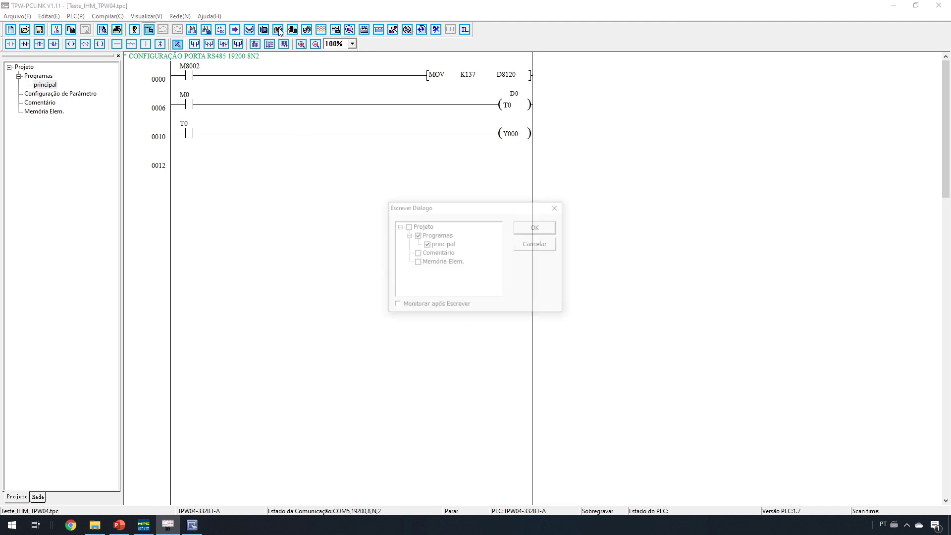
click(519, 231)
key(Return)
key(Return)
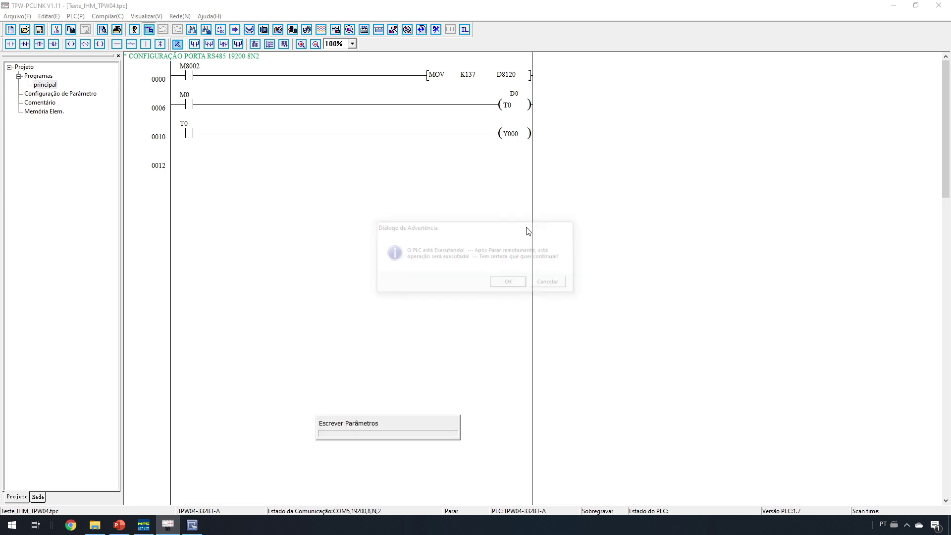
key(Return)
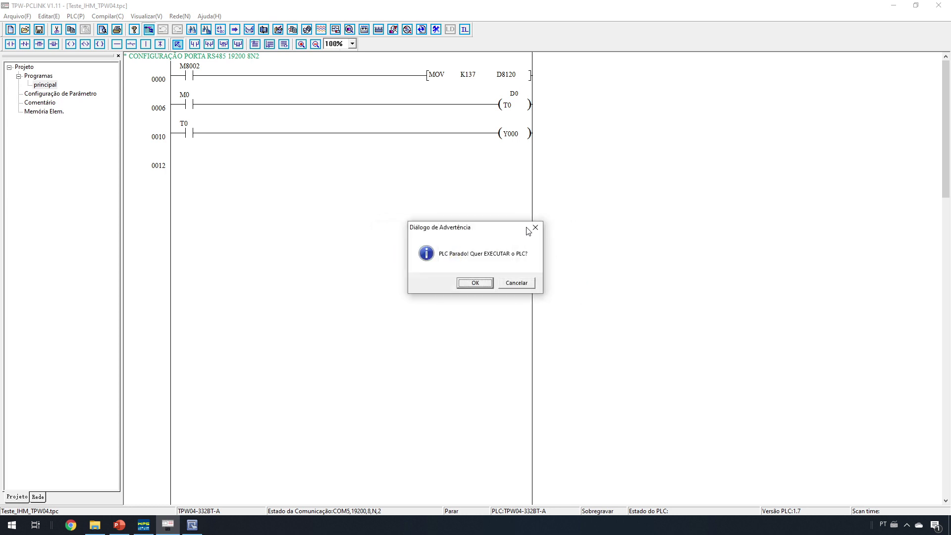
key(Return)
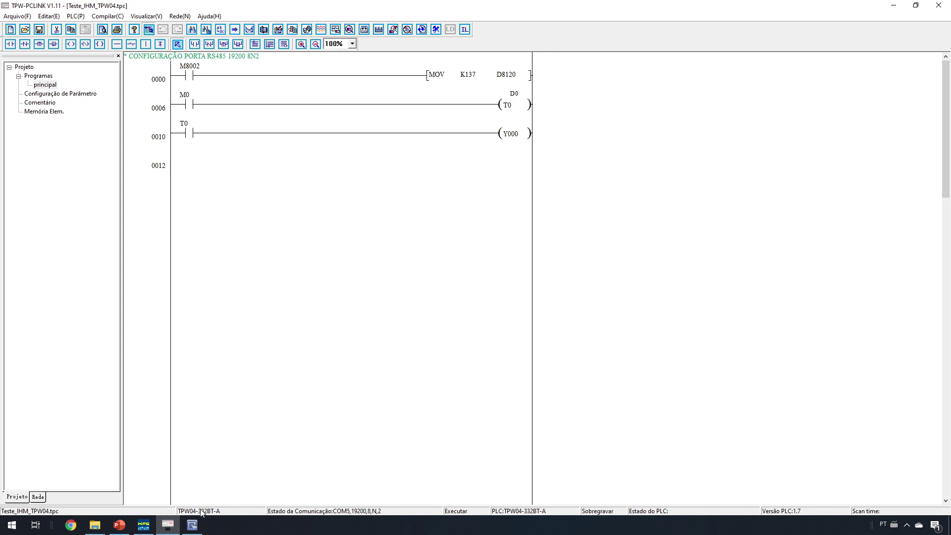
Step: Switch to EasyBuilder Pro and create a new toggle switch object with MODBUS RTU address 0x 512
click(192, 525)
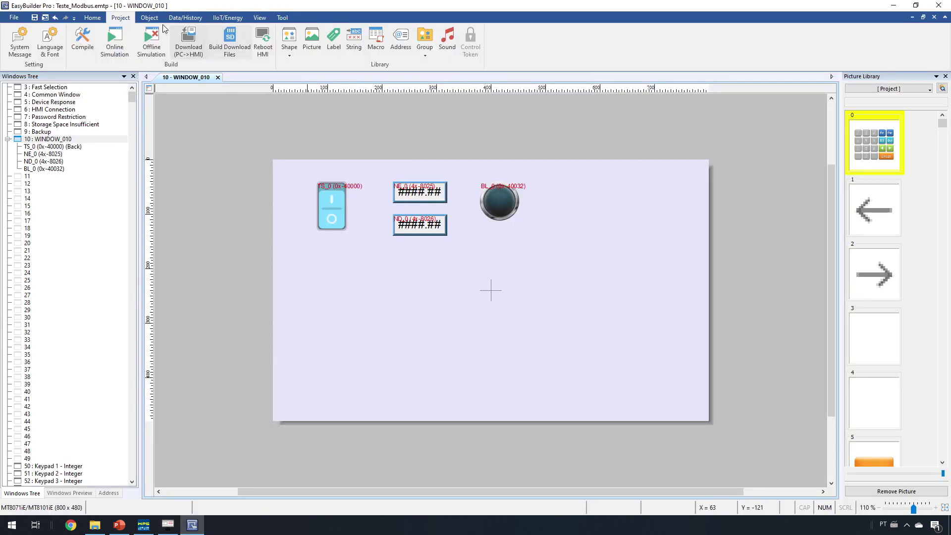
click(93, 18)
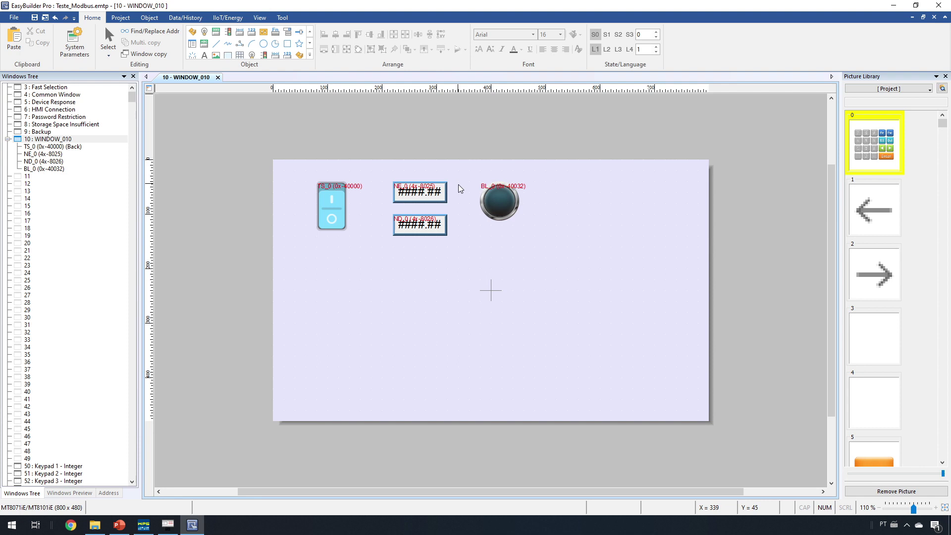
click(310, 55)
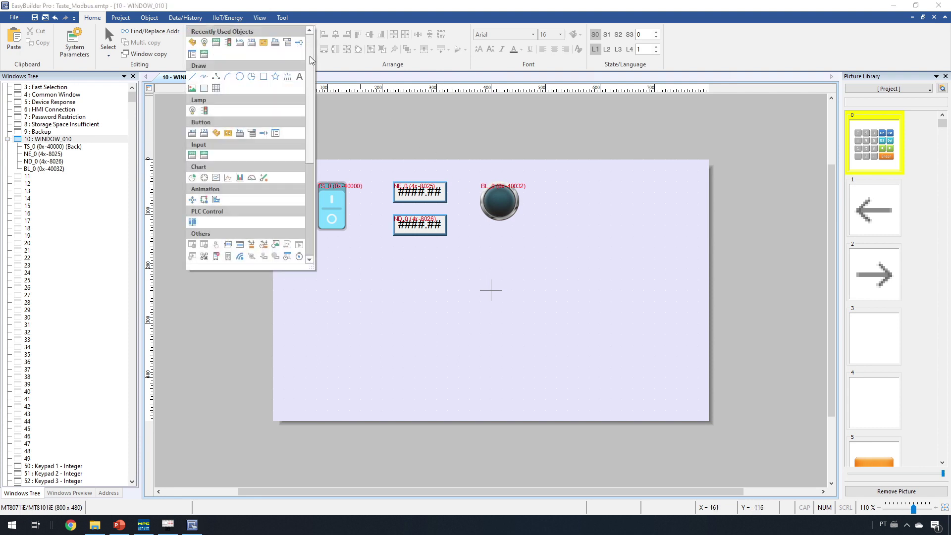
click(217, 134)
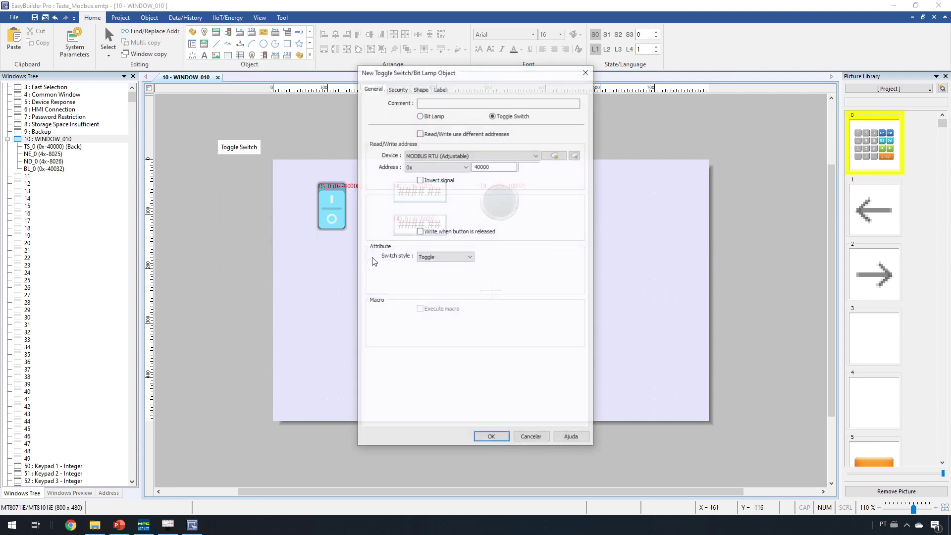
key(BackSpace)
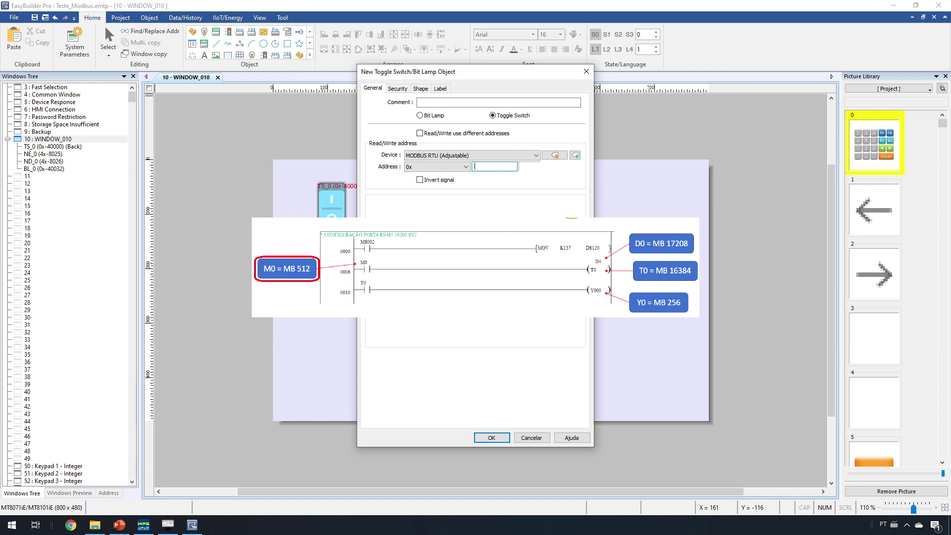
text(512)
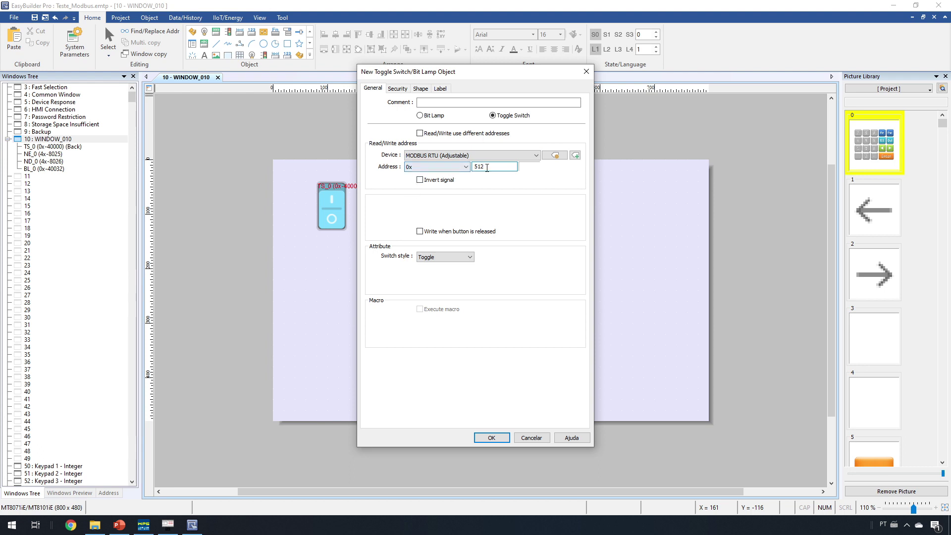
Step: Add the station prefix 2# to the address, making it 2#512, and place the toggle switch below the existing one
click(493, 169)
double_click(484, 167)
click(493, 167)
text(2#)
drag(475, 166, 482, 167)
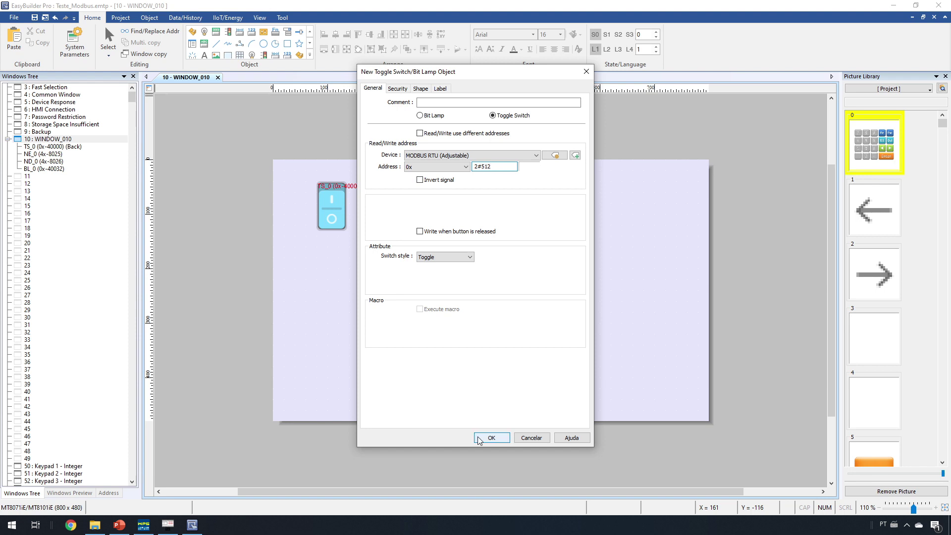
click(491, 438)
click(316, 267)
click(483, 300)
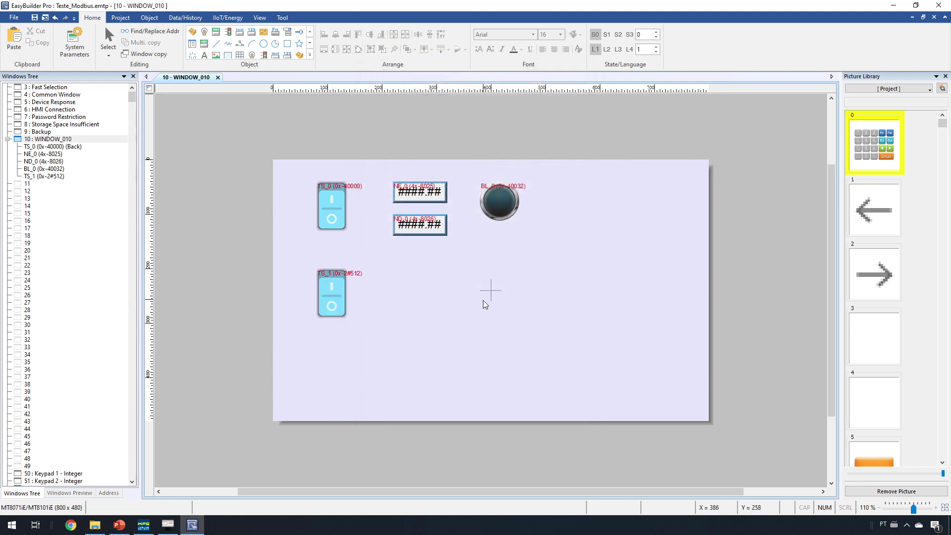
Step: Create a new numeric object with input allowed and MODBUS RTU address 4x 2#17208
click(310, 55)
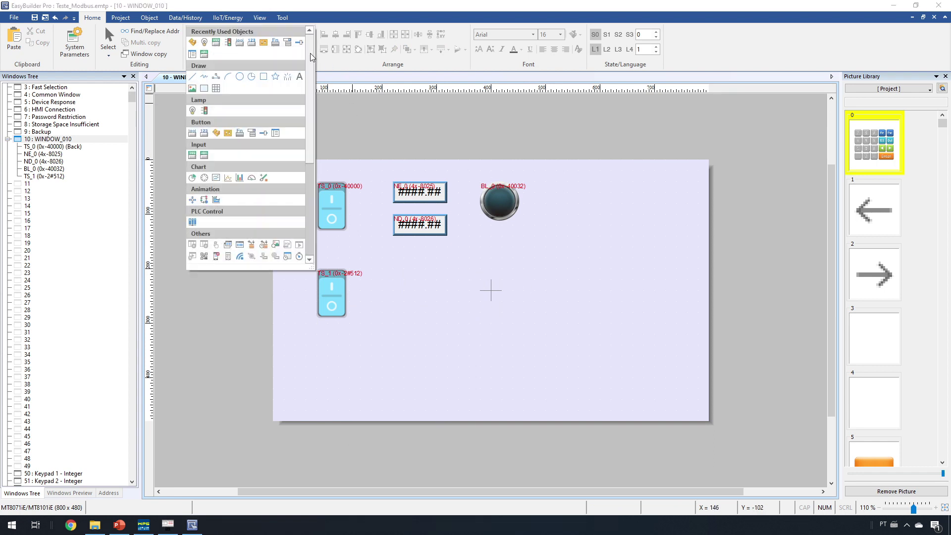
click(192, 157)
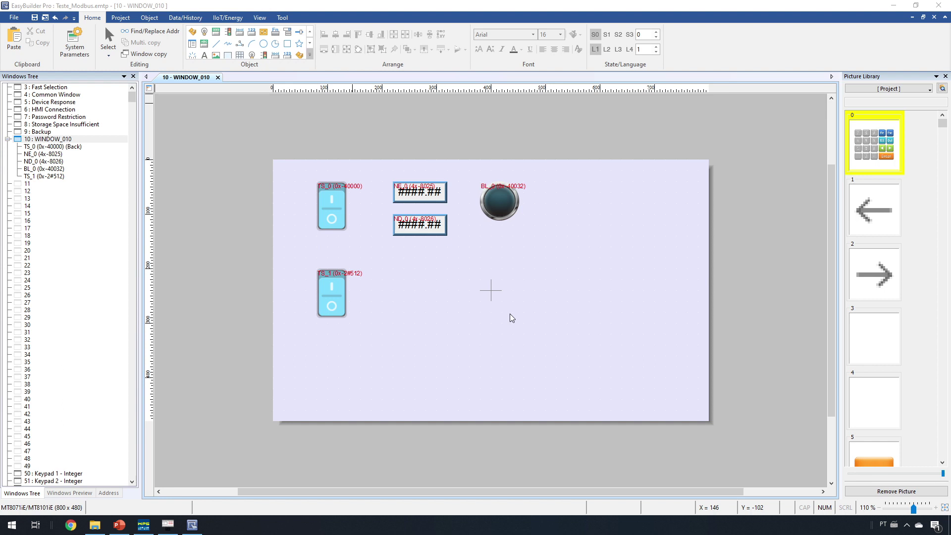
click(382, 116)
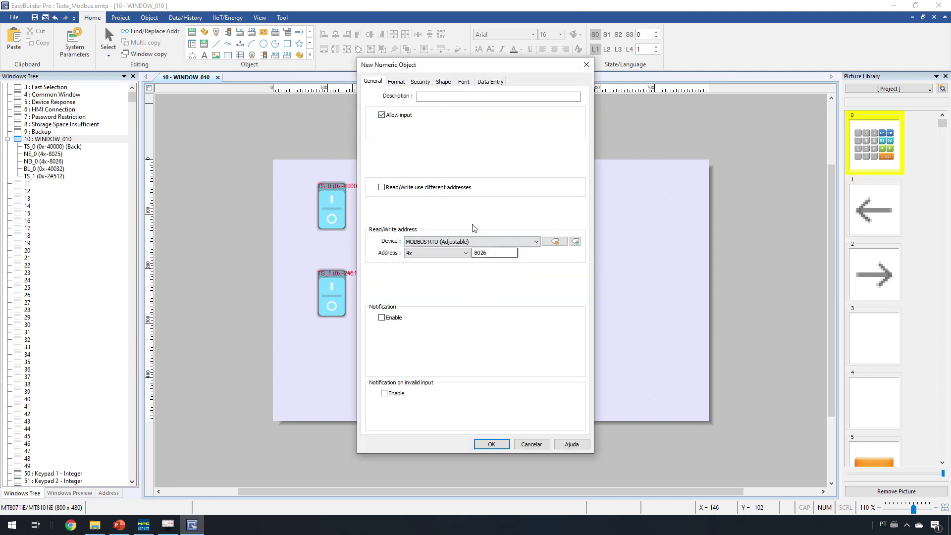
drag(505, 254, 426, 256)
key(BackSpace)
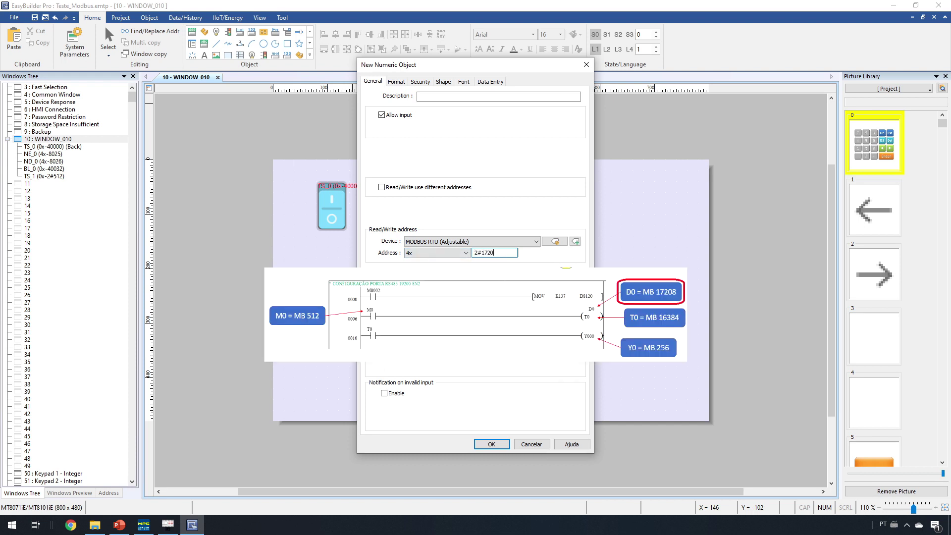
drag(482, 253, 498, 253)
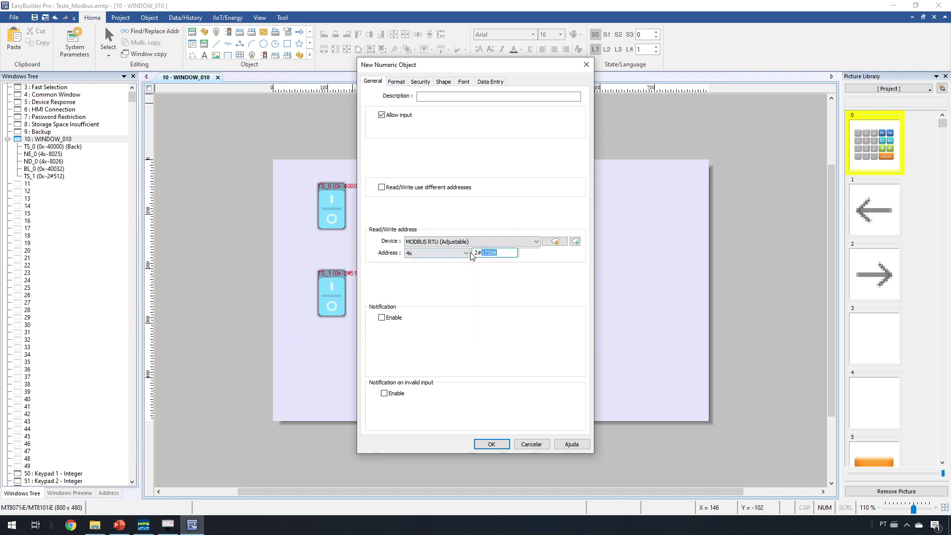
drag(474, 253, 483, 253)
click(501, 251)
click(499, 254)
Step: Set the numeric object's format to 1 digit after the decimal point and place it below the existing numeric objects
click(399, 83)
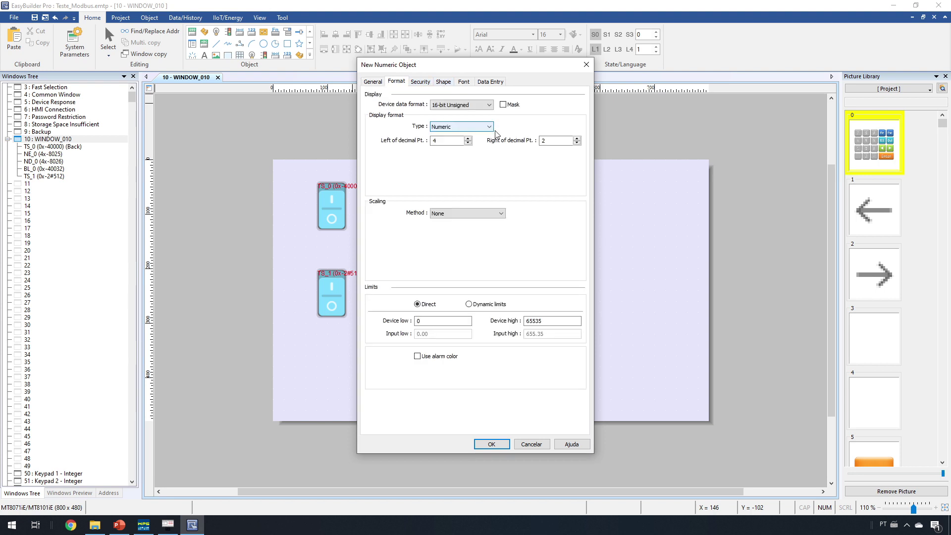
click(565, 143)
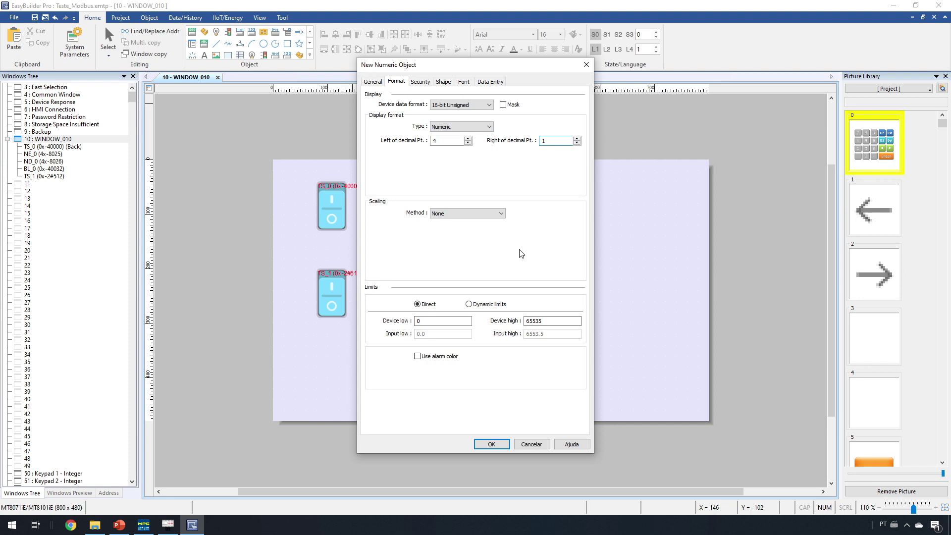
click(555, 144)
click(491, 444)
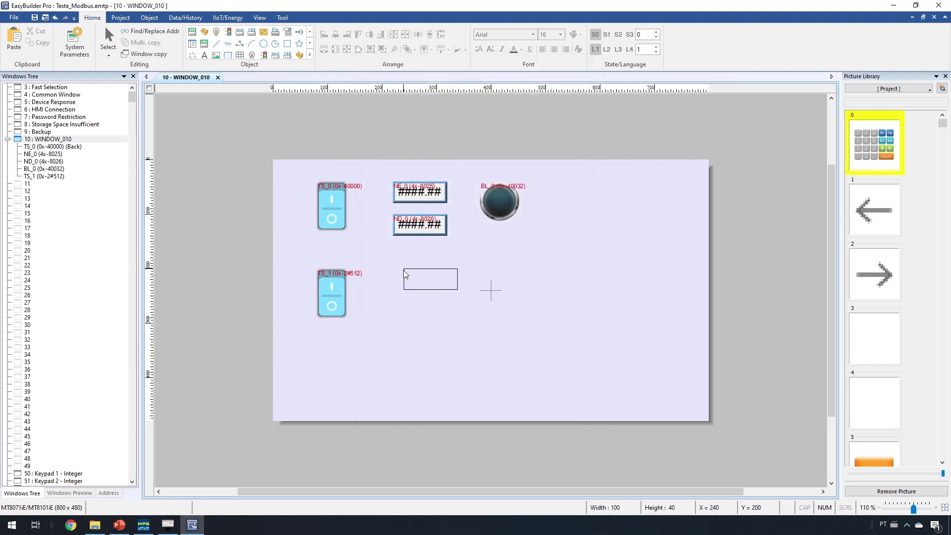
click(395, 272)
click(508, 300)
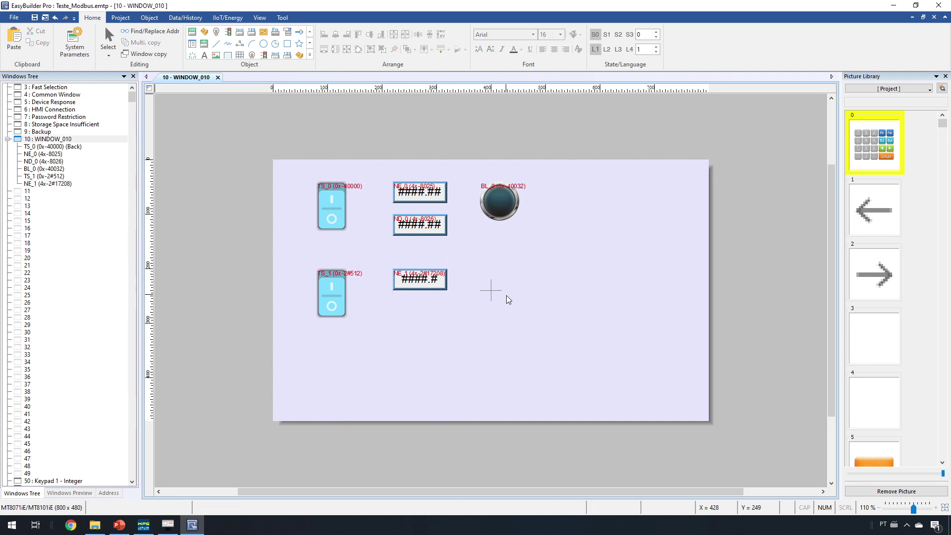
Step: Duplicate the 2#17208 numeric object directly below it, disable input on the copy and set its read address to 4x 2#16384
click(429, 284)
drag(431, 280, 430, 312)
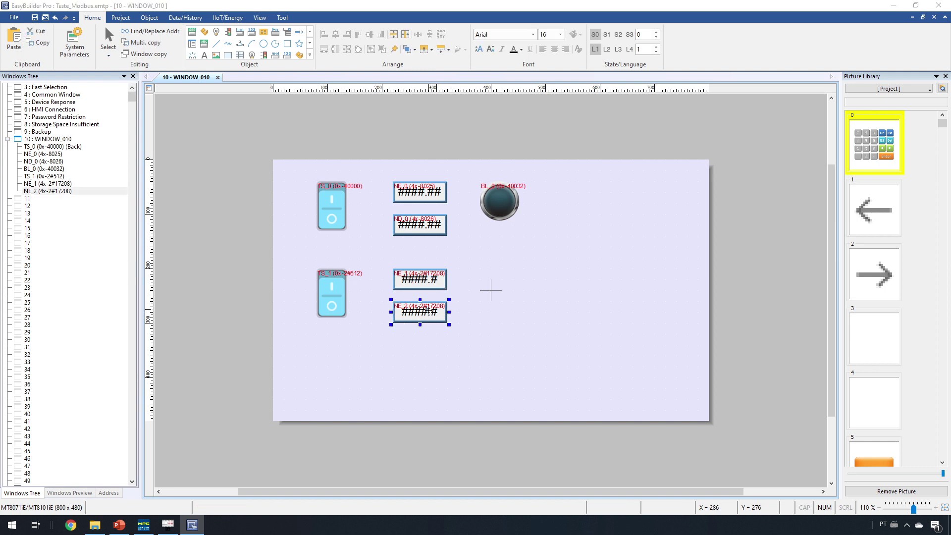
double_click(438, 299)
click(404, 117)
drag(482, 253, 541, 266)
text(16384)
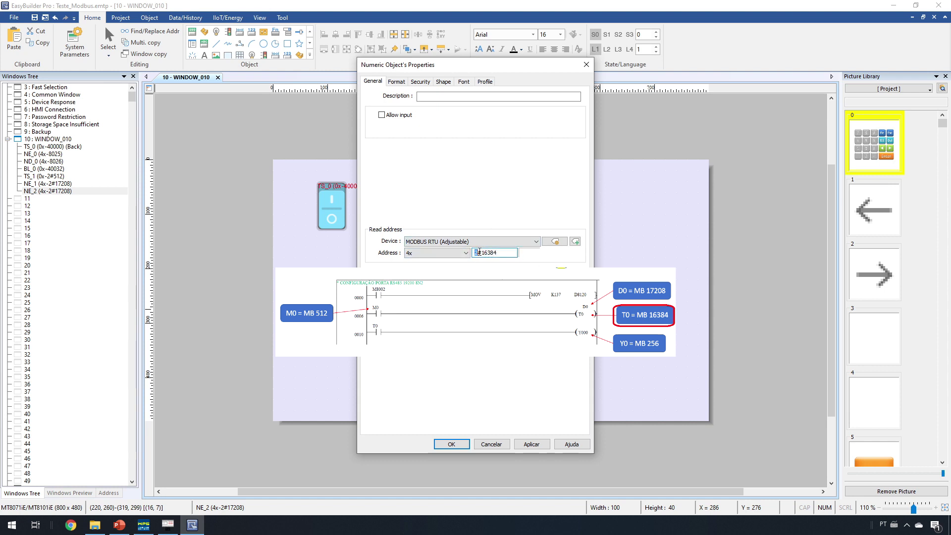
drag(483, 252, 505, 258)
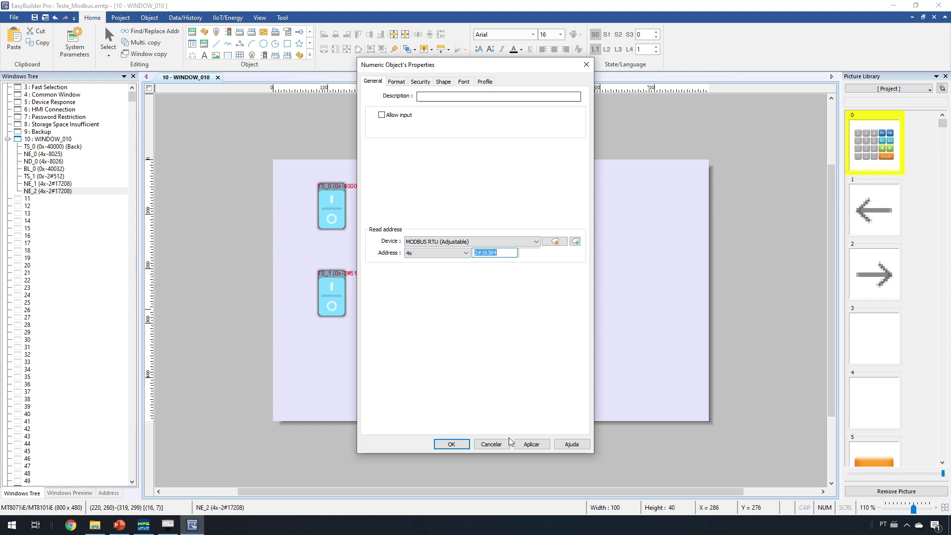
click(452, 444)
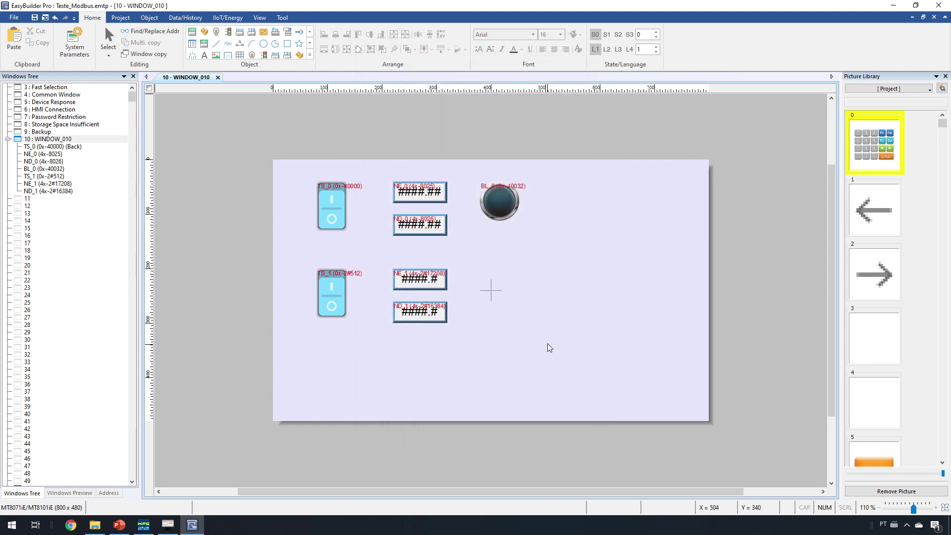
Step: Duplicate the bit lamp and place the copy in the second row, beside the 2#17208 numeric object
click(504, 201)
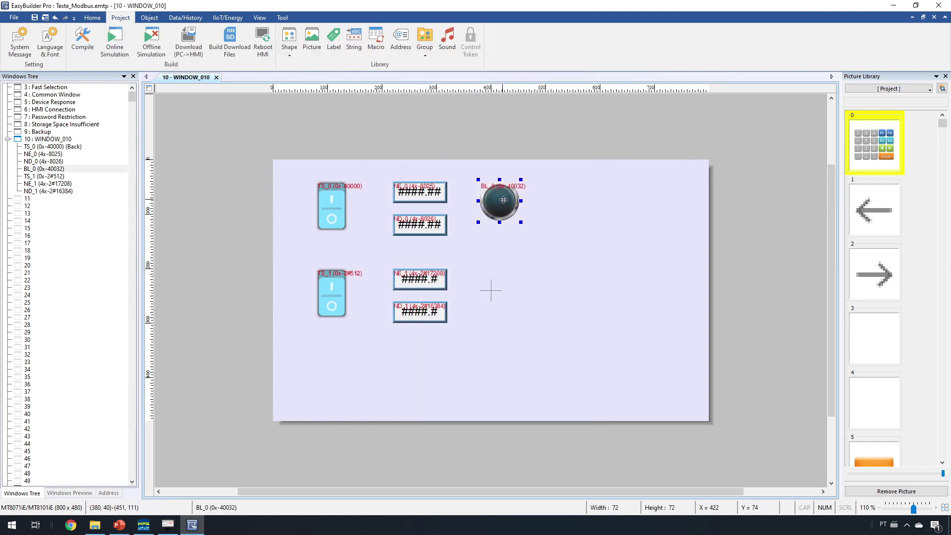
key(ctrl+d)
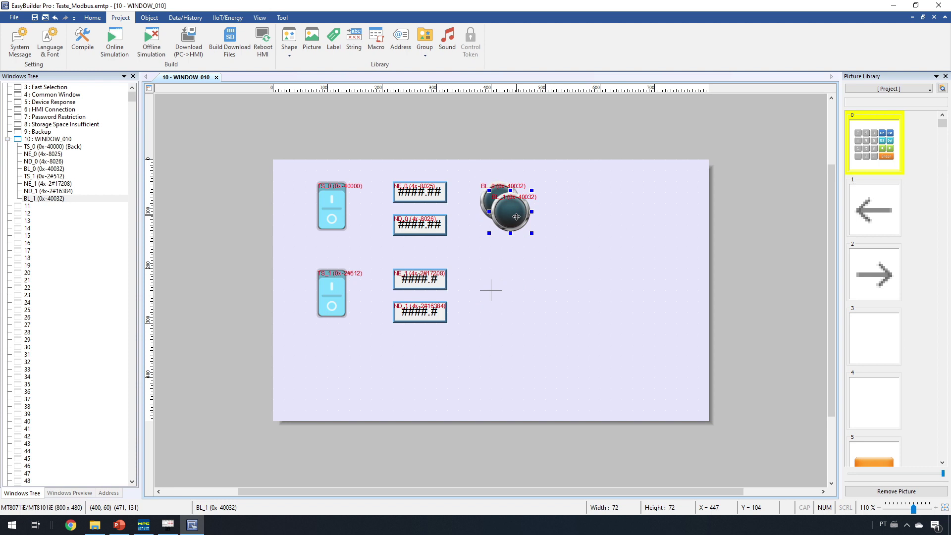
click(501, 297)
click(588, 285)
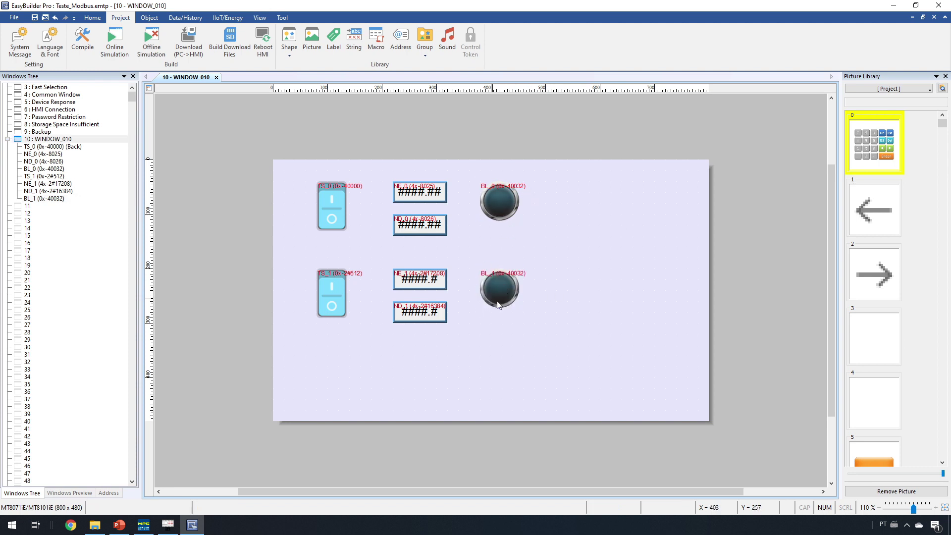
Step: Set the read address of the second-row bit lamp to 0x 2#256
click(501, 297)
double_click(500, 294)
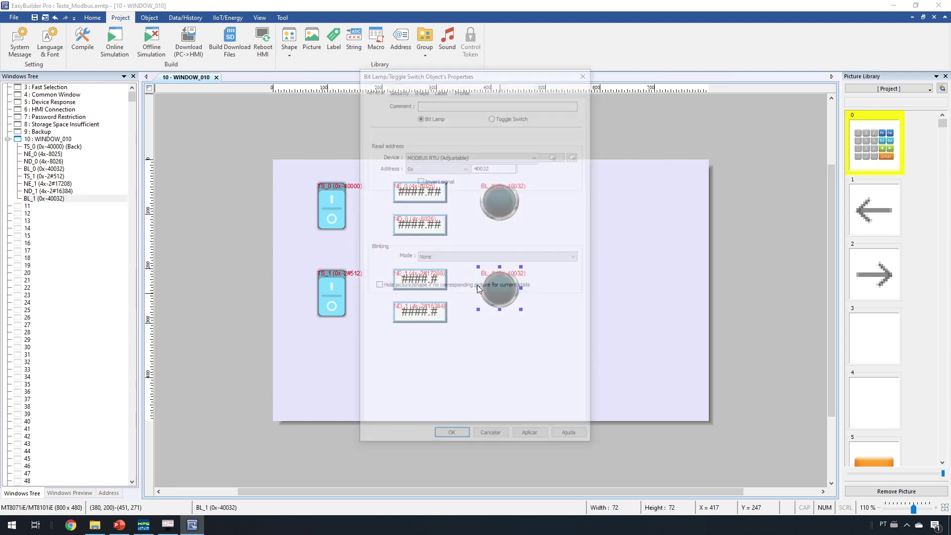
double_click(496, 169)
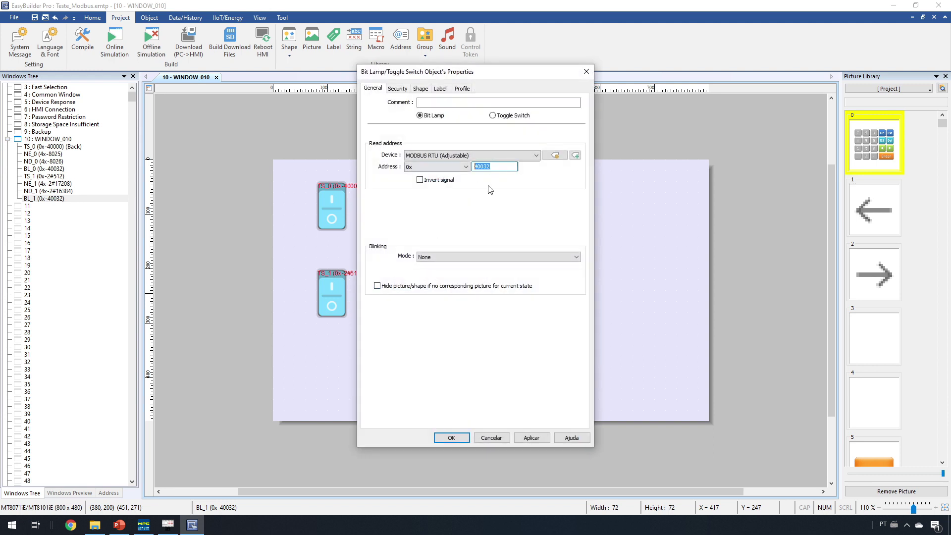
text(2#256)
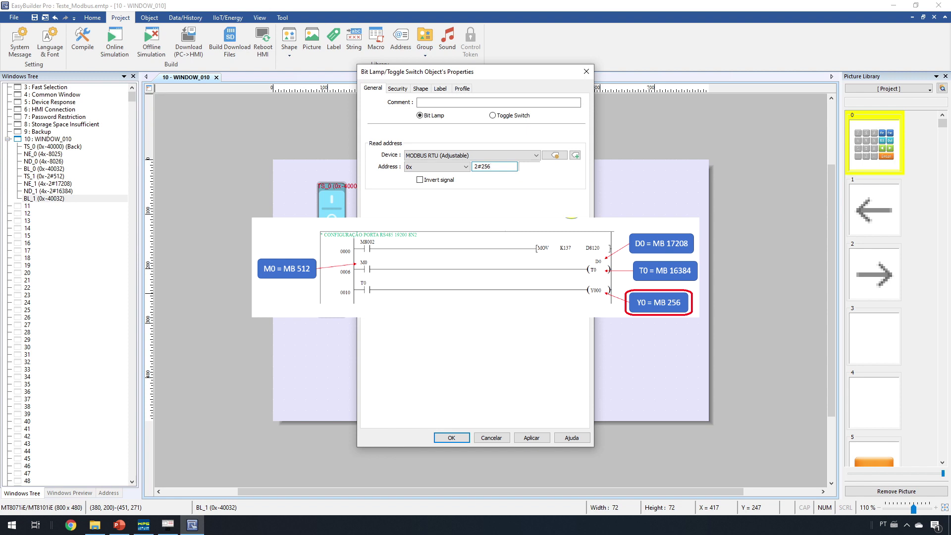
click(451, 438)
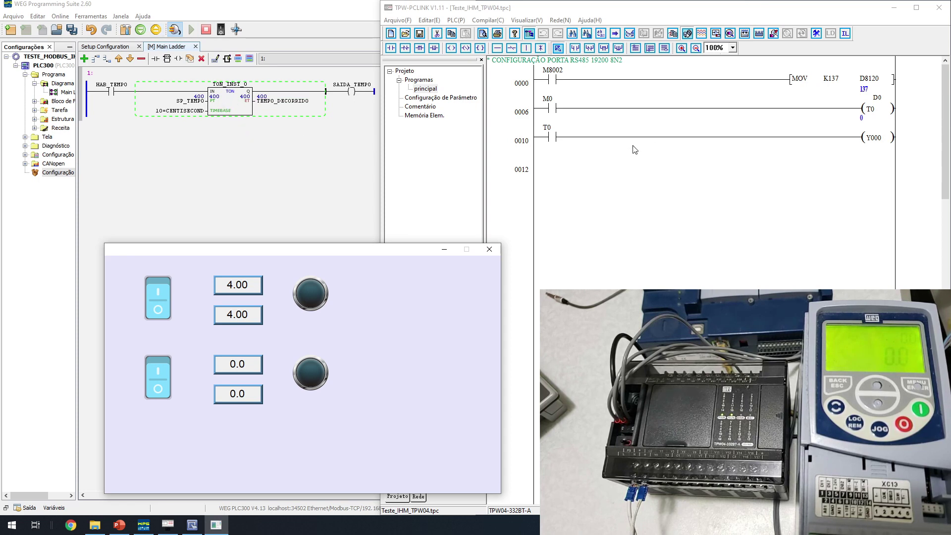
Step: In the running HMI simulation, set the first-row timer setpoint to 5 and switch on the first-row toggle
click(606, 13)
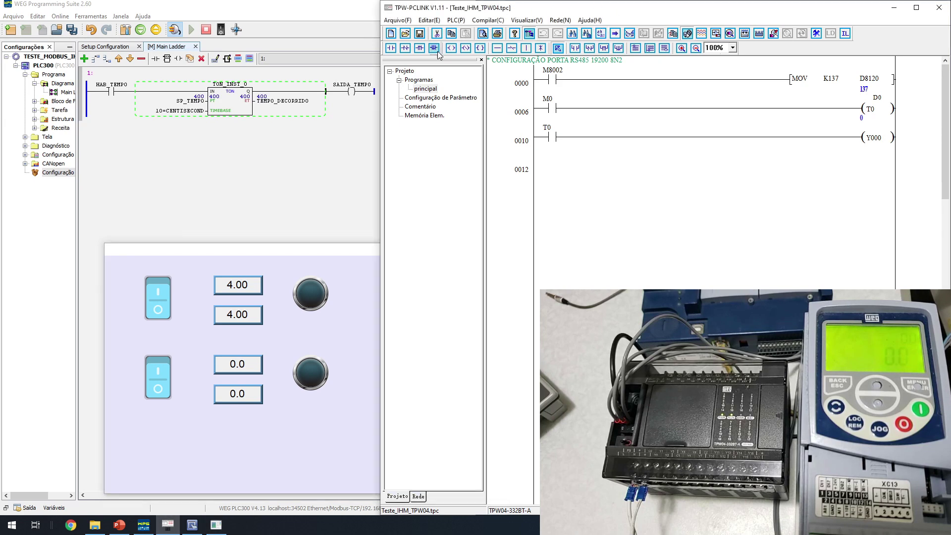
click(306, 251)
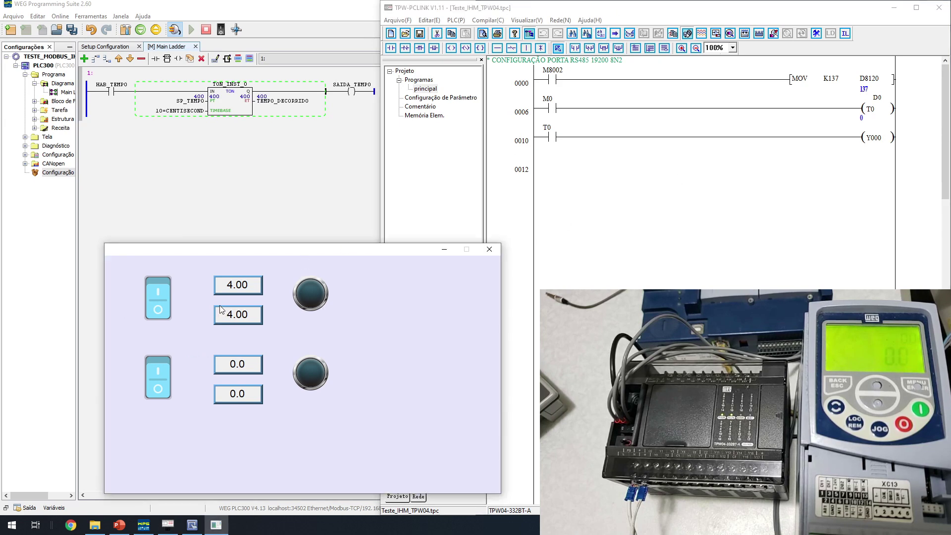
click(238, 290)
click(275, 377)
click(328, 378)
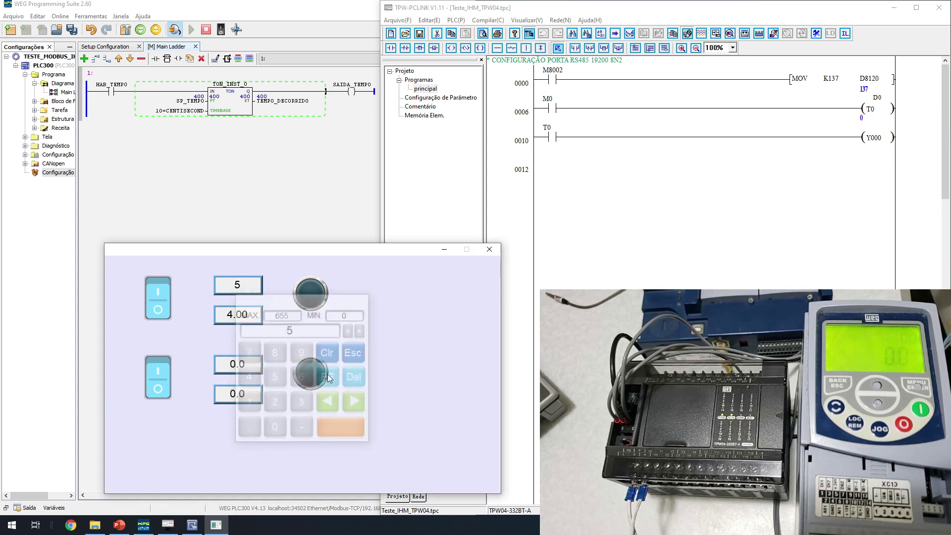
click(158, 298)
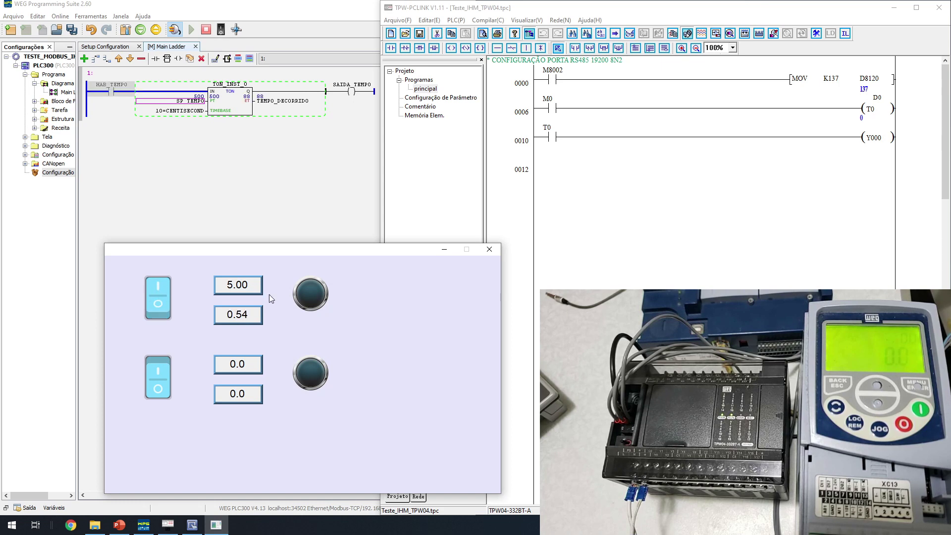
Step: Set the second-row timer setpoint to 4, switch on the second-row toggle and close the simulation
click(242, 370)
click(248, 378)
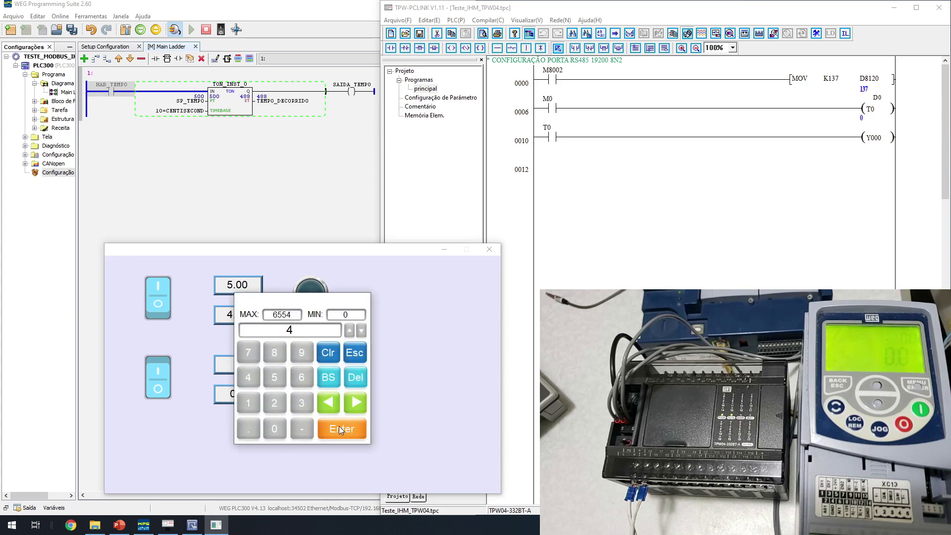
click(341, 428)
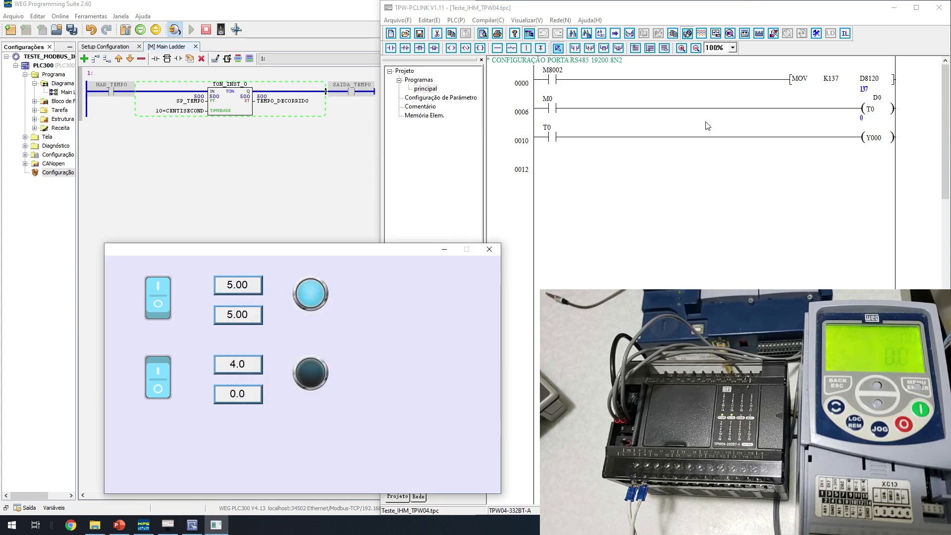
click(161, 381)
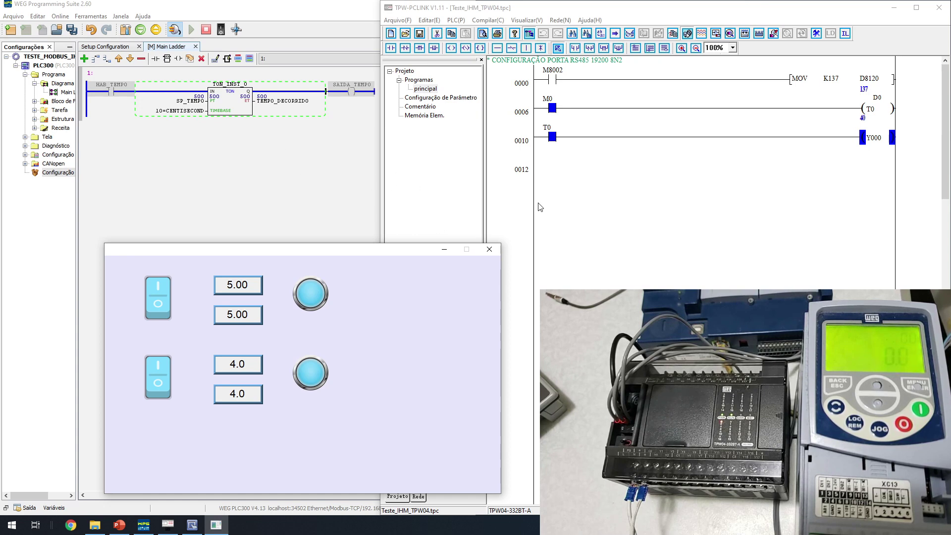
click(496, 252)
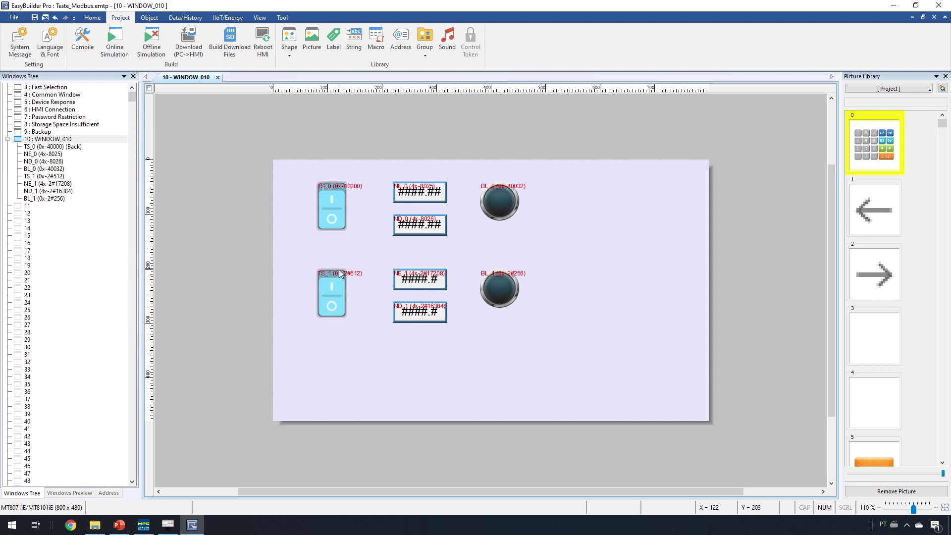
Step: Duplicate the 2#512 toggle switch into a third row below it and set the copy's address type to 4x_Bit
click(339, 300)
drag(337, 297, 314, 380)
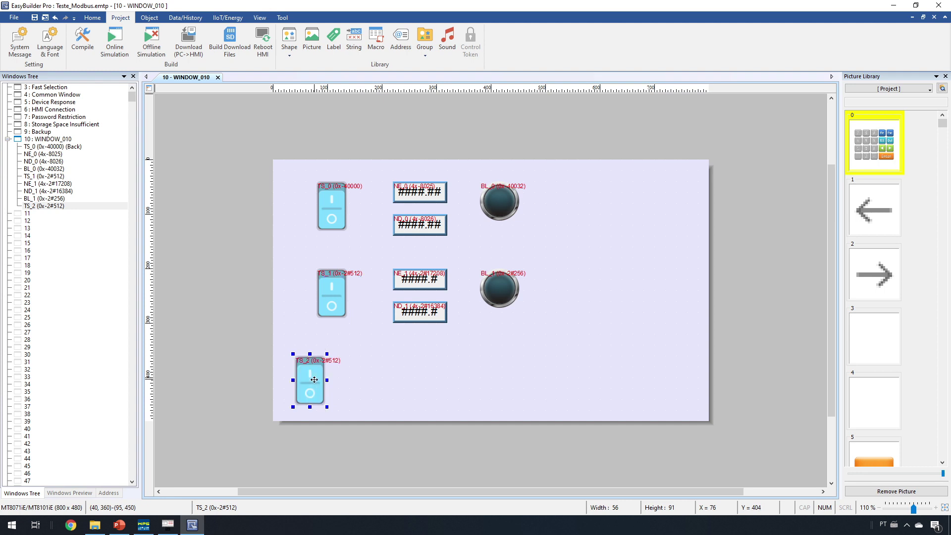
double_click(315, 379)
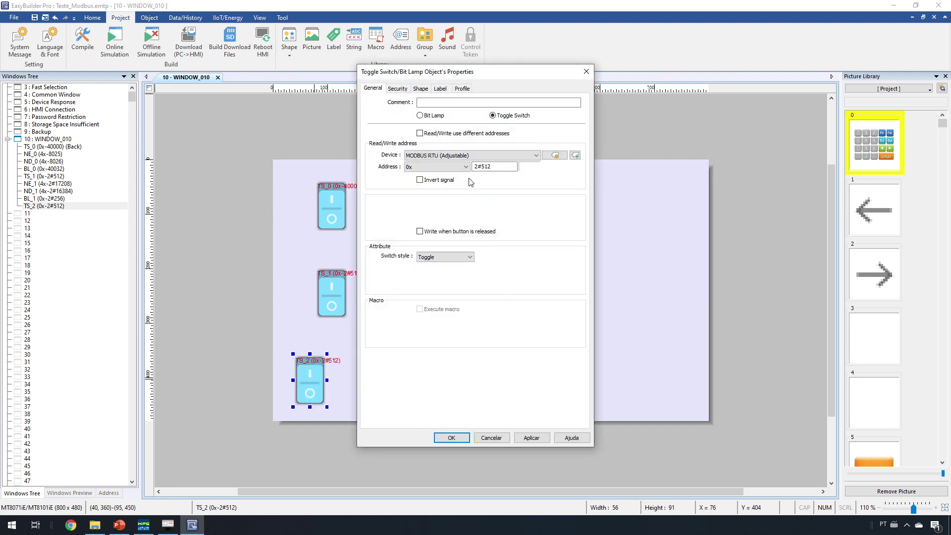
click(457, 167)
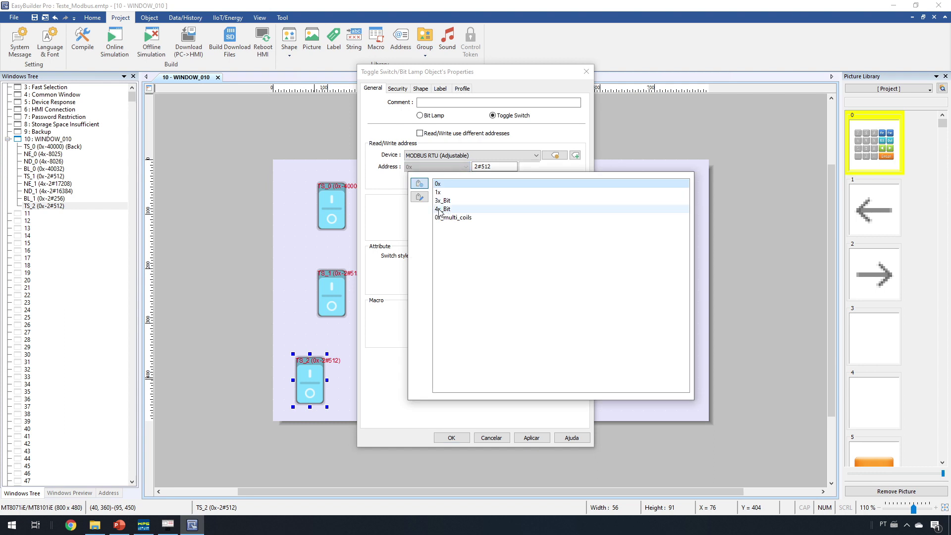
double_click(443, 209)
Step: Set the third-row toggle switch's address to 3#682:01 and apply the properties
click(485, 169)
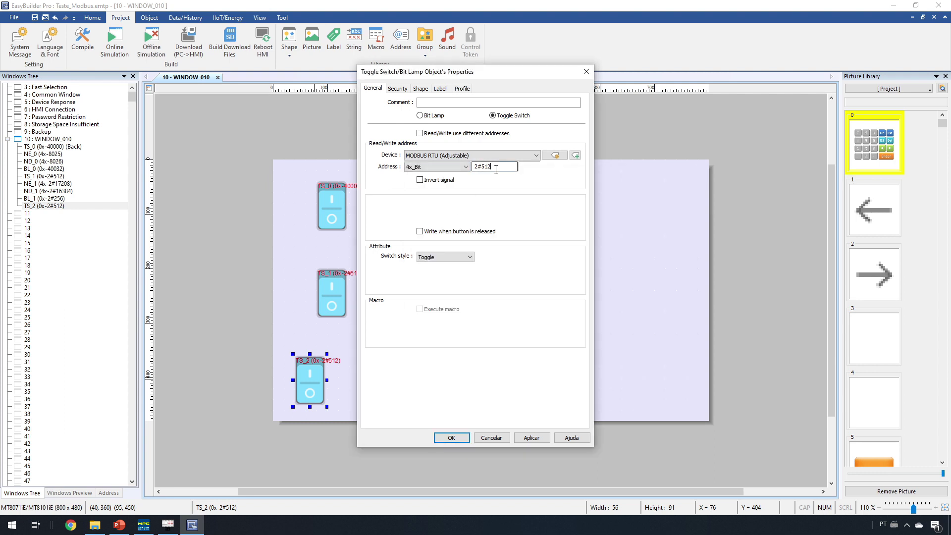
double_click(497, 168)
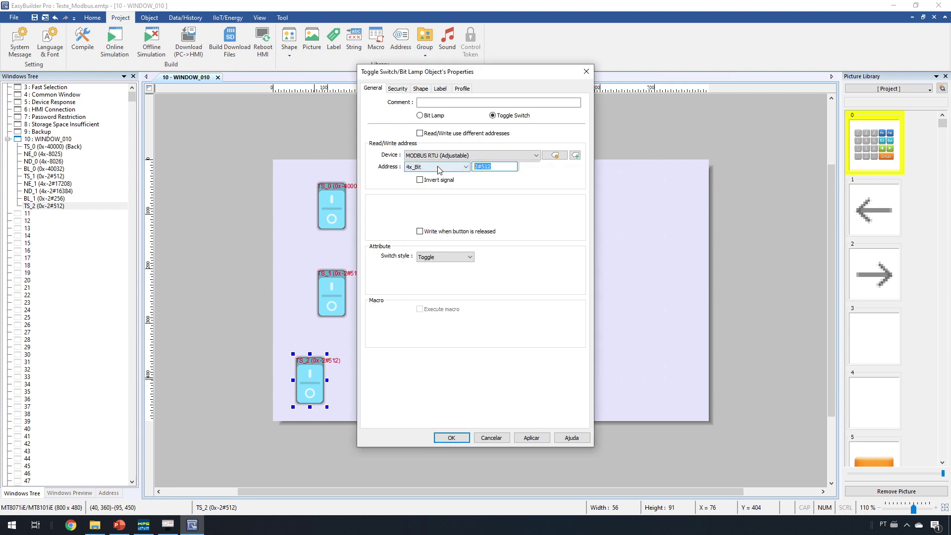
text(3#682:01)
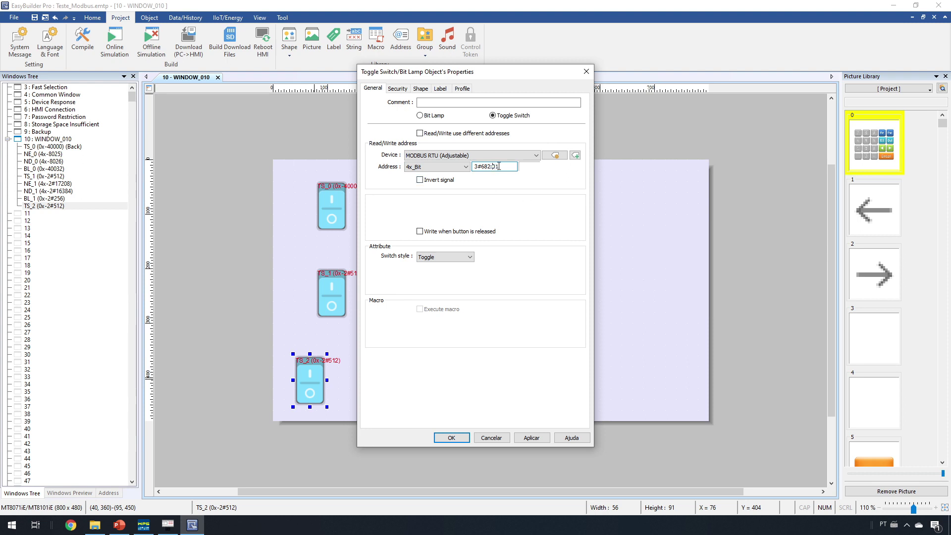
drag(480, 169, 488, 169)
text(682)
click(451, 438)
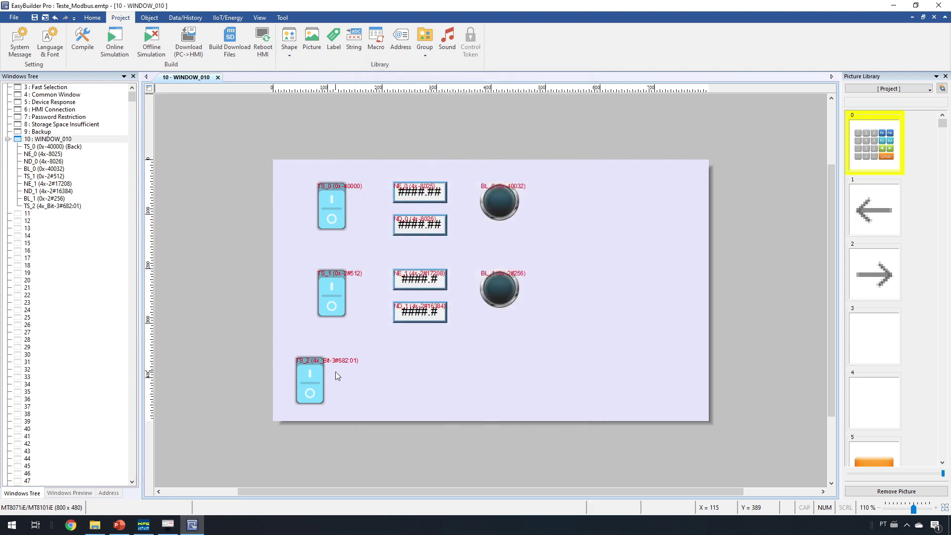
Step: Copy the 3#682:01 toggle switch, place the copy beside it and set its address to 4x_Bit 3#682:00
click(314, 385)
key(ctrl+c)
key(ctrl+v)
drag(329, 386, 373, 376)
click(505, 167)
text(0)
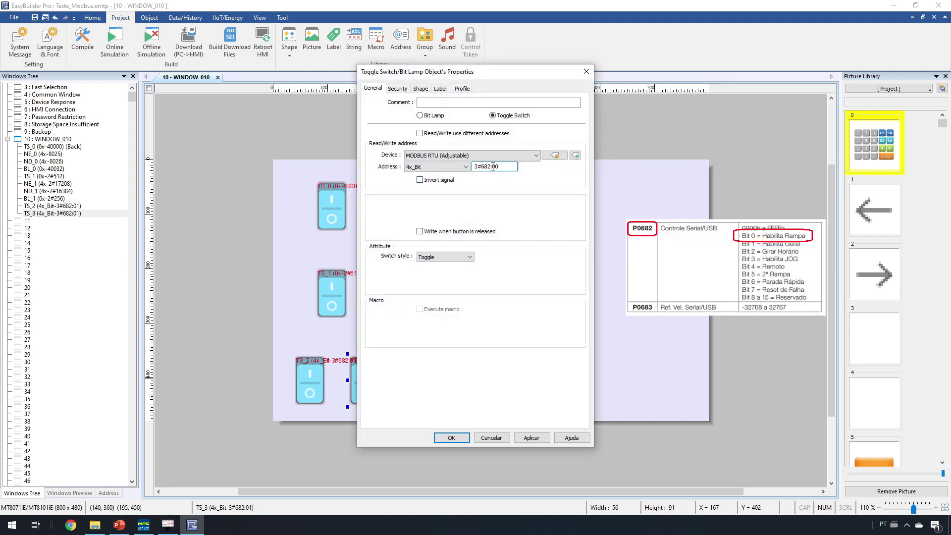
click(451, 438)
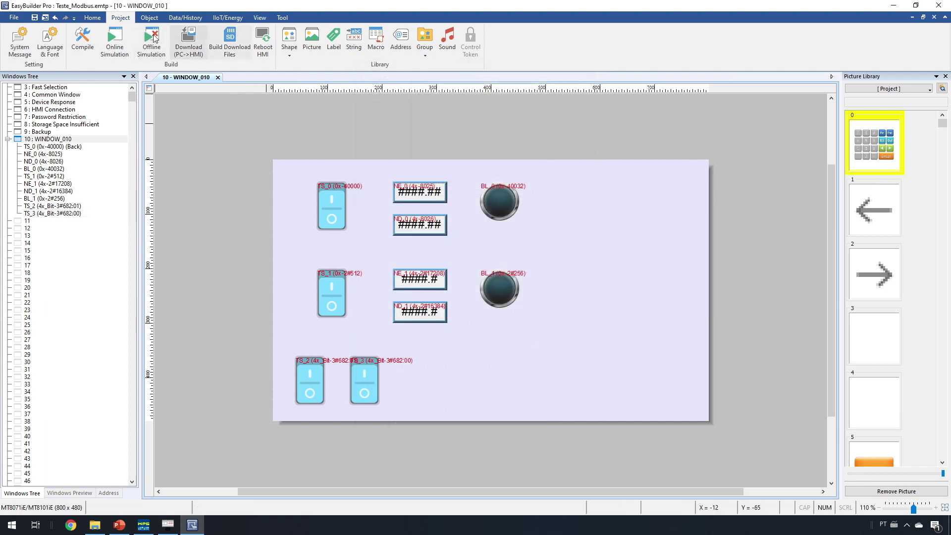
Step: Start a new numeric object with MODBUS RTU read address 4x 3#683
click(93, 17)
click(310, 55)
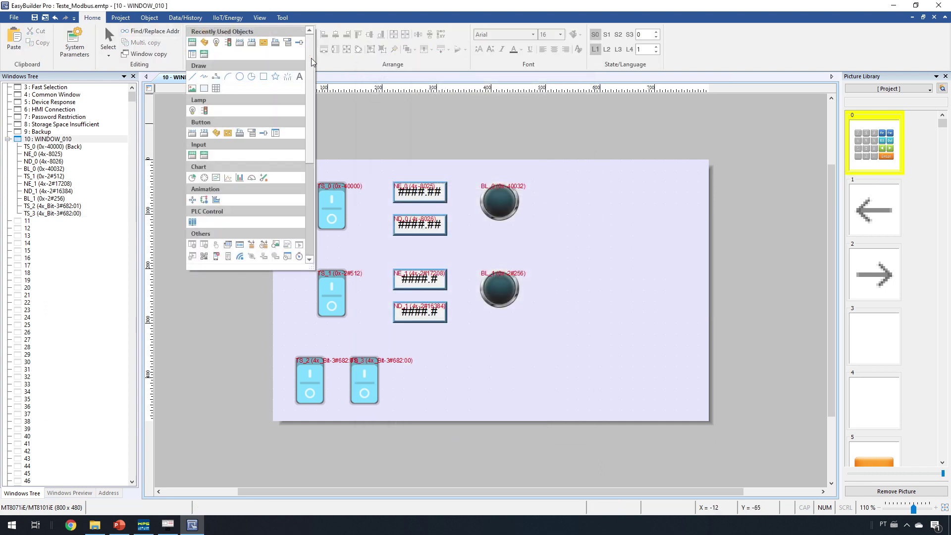
click(192, 156)
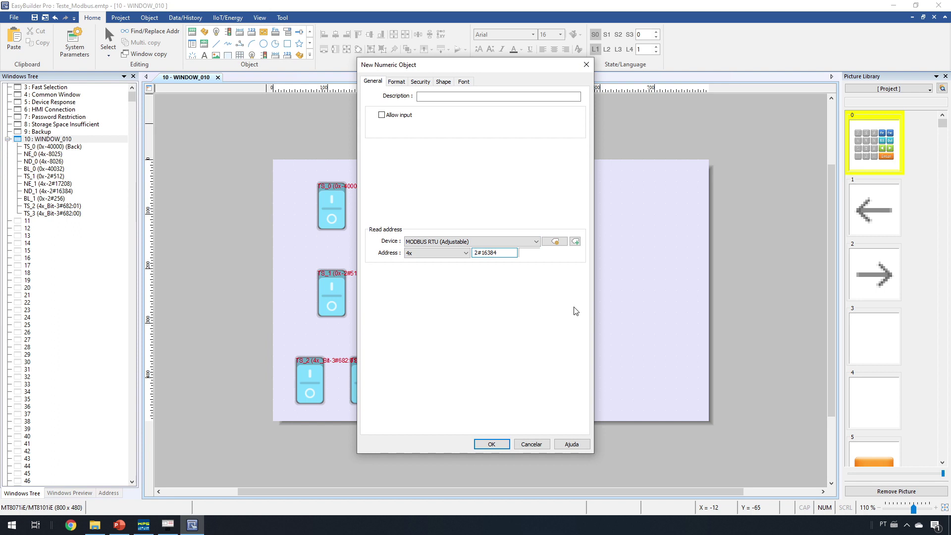
text(3#683)
drag(422, 72, 559, 71)
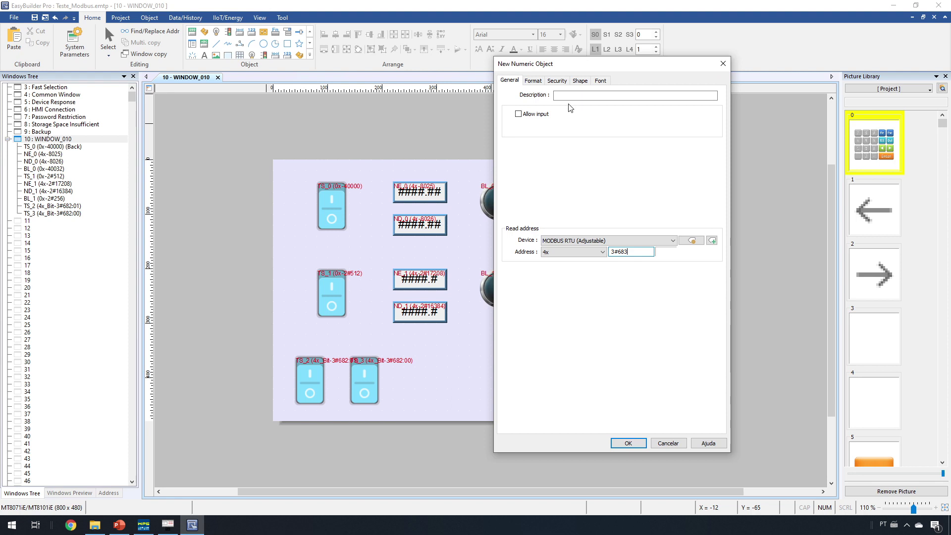
click(593, 148)
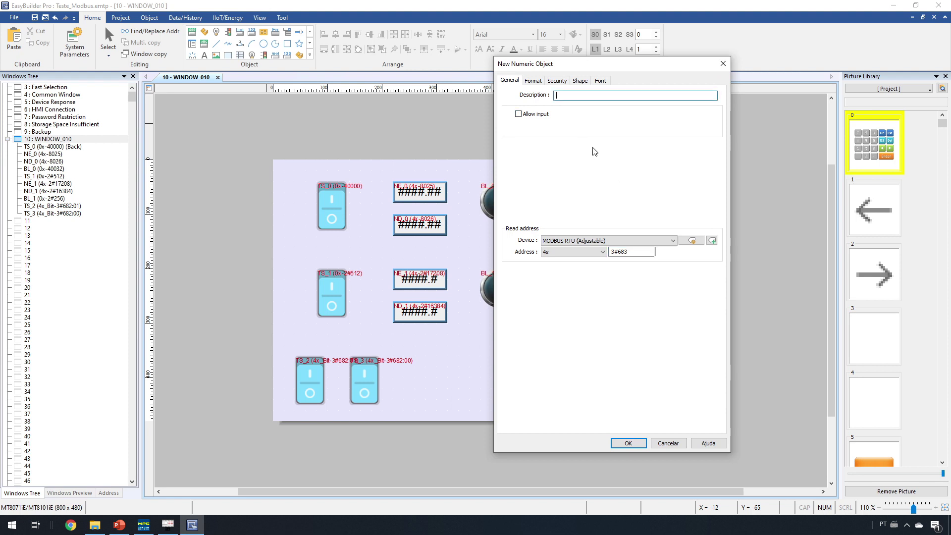
Step: Set the new numeric object's scaling to Interpolation with scaling high 60 and device high 8191, and place it beside the third-row toggle switches
click(534, 81)
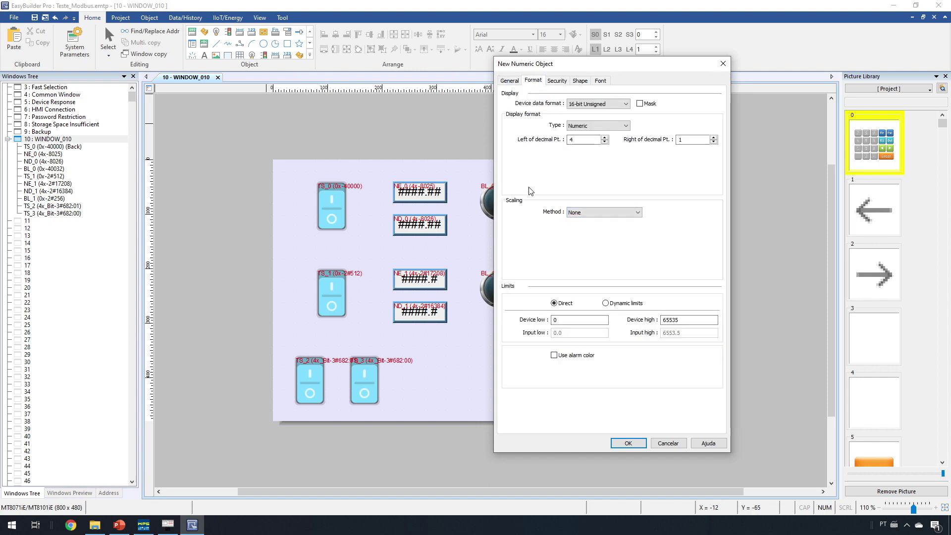
click(619, 213)
click(594, 221)
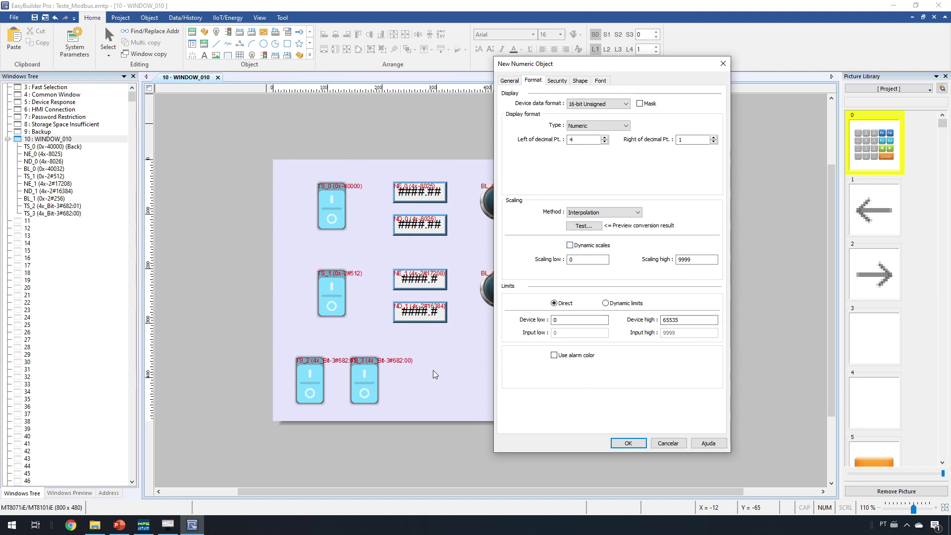
double_click(704, 259)
text(60)
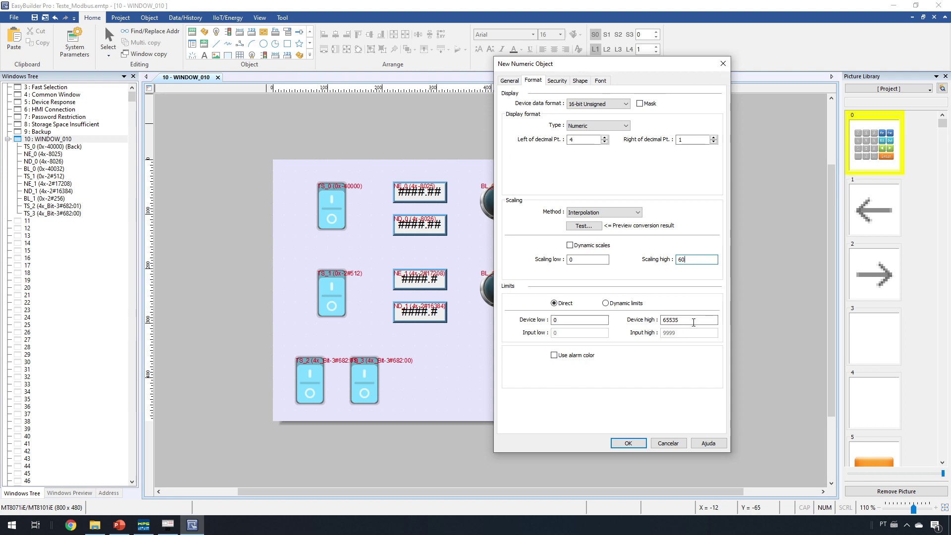
drag(694, 322, 638, 319)
text(8191)
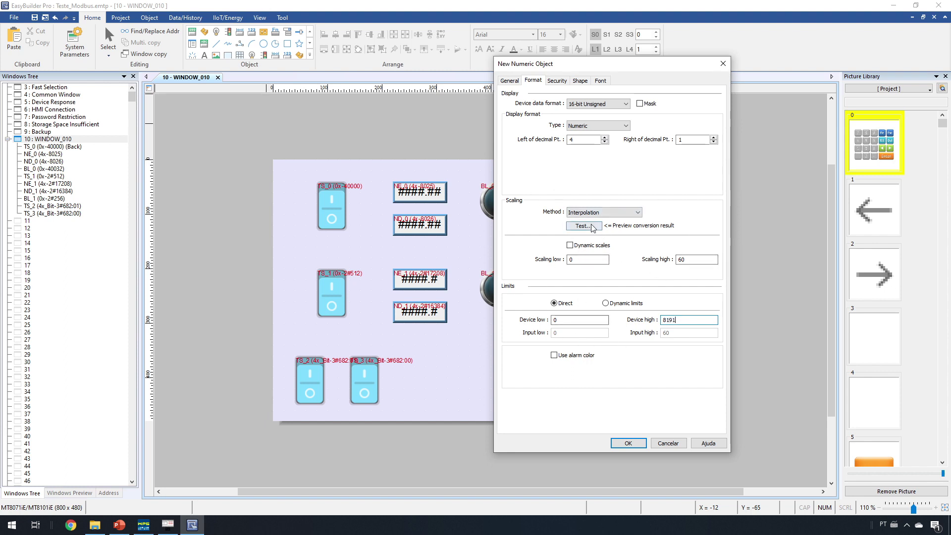
click(633, 448)
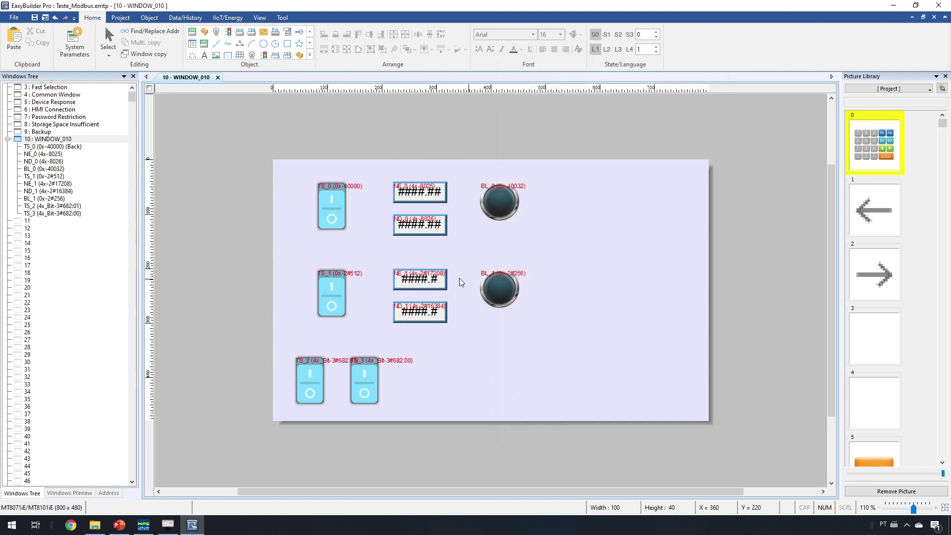
click(437, 358)
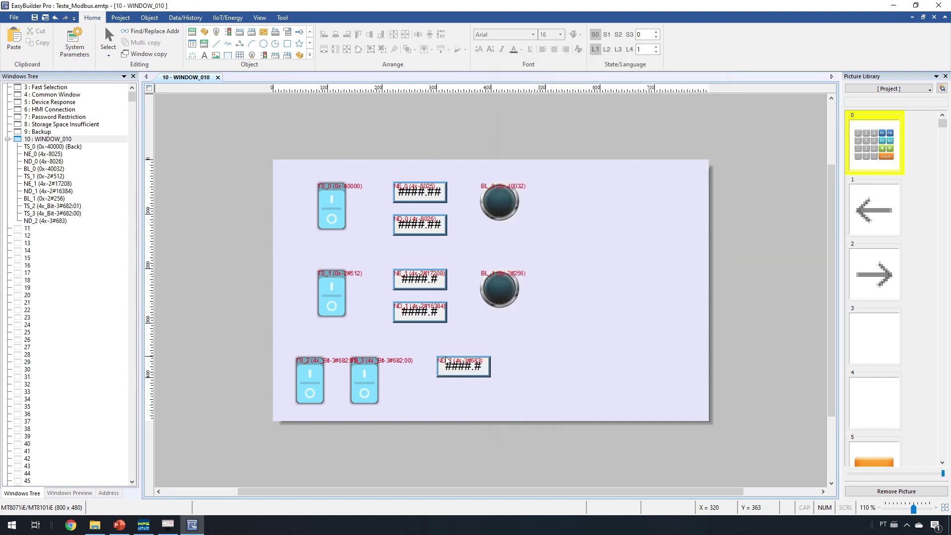
Step: Allow input on the 3#683 numeric object
click(456, 367)
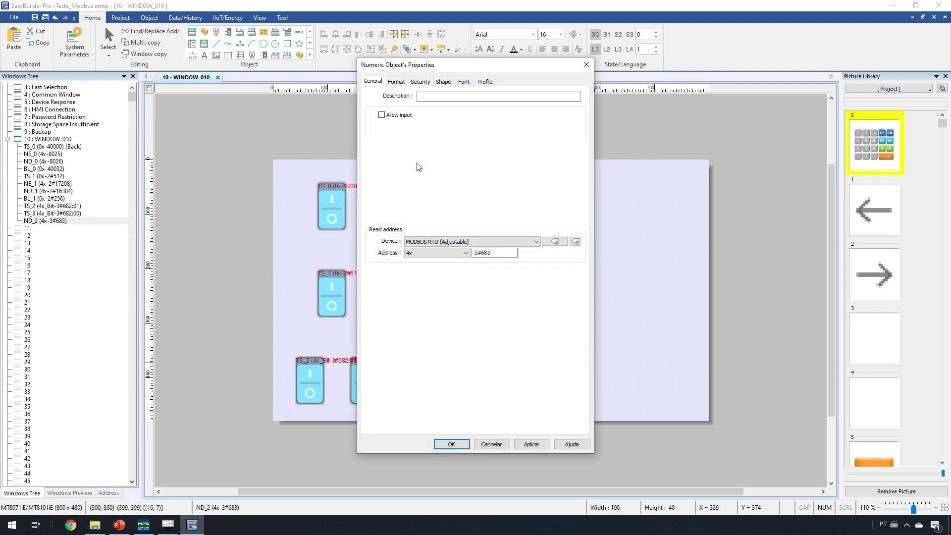
click(385, 115)
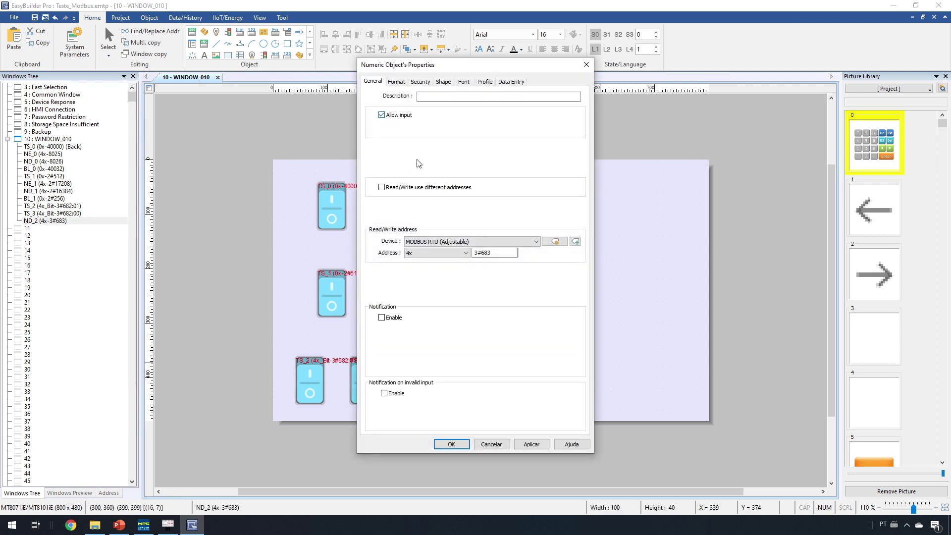
click(452, 444)
click(594, 375)
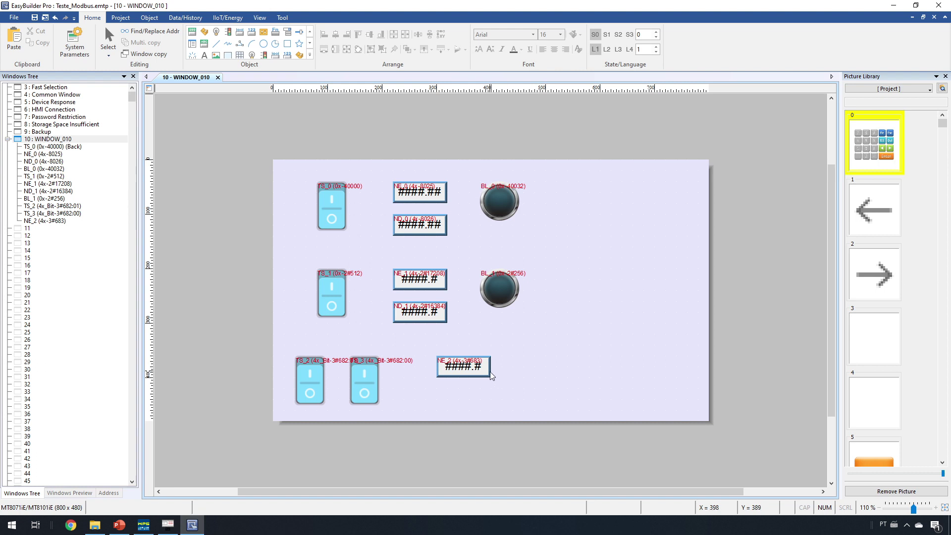
Step: Duplicate the 3#683 numeric object directly below it and make the copy display-only with read address 4x 3#2
click(463, 367)
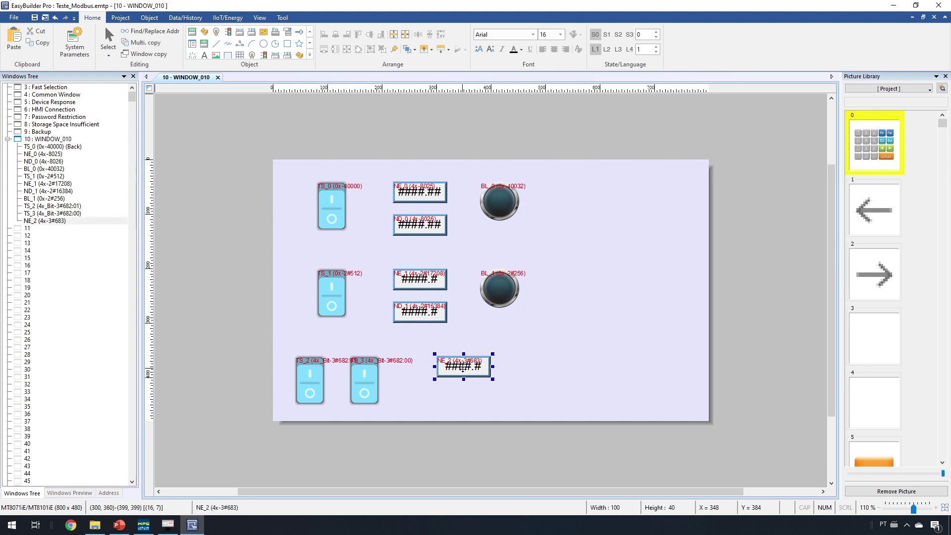
drag(463, 368, 461, 399)
double_click(463, 399)
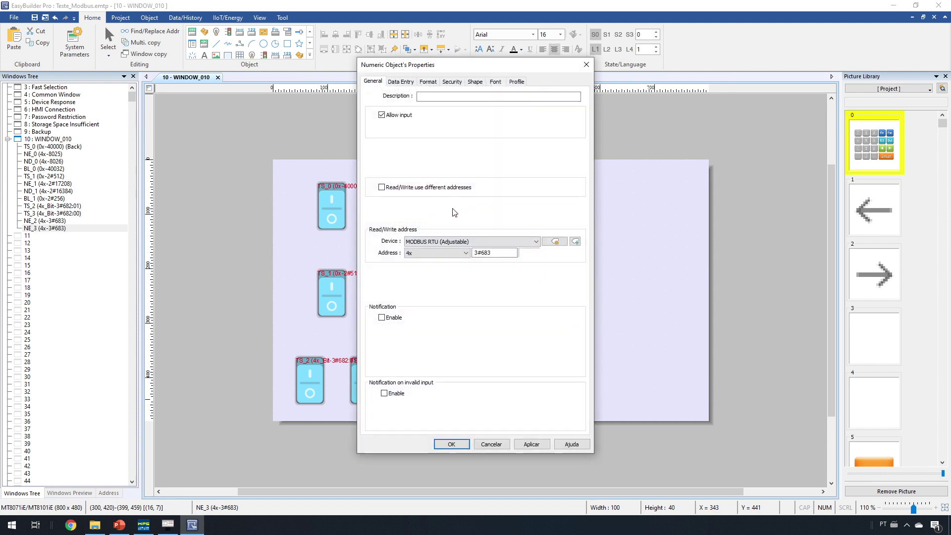
click(382, 115)
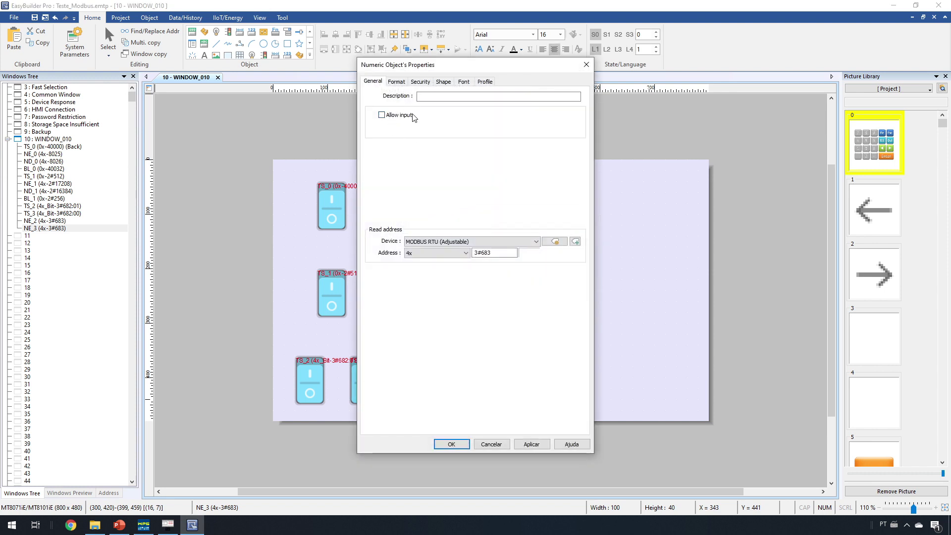
click(484, 252)
drag(481, 252, 525, 267)
click(453, 445)
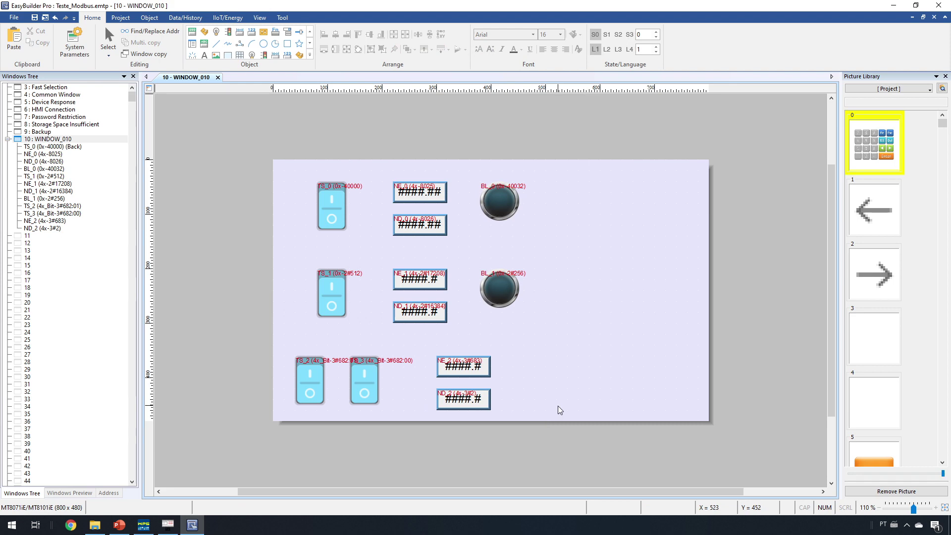
Step: Run the online simulation and set the drive's 3#683 numeric field to 30
click(121, 17)
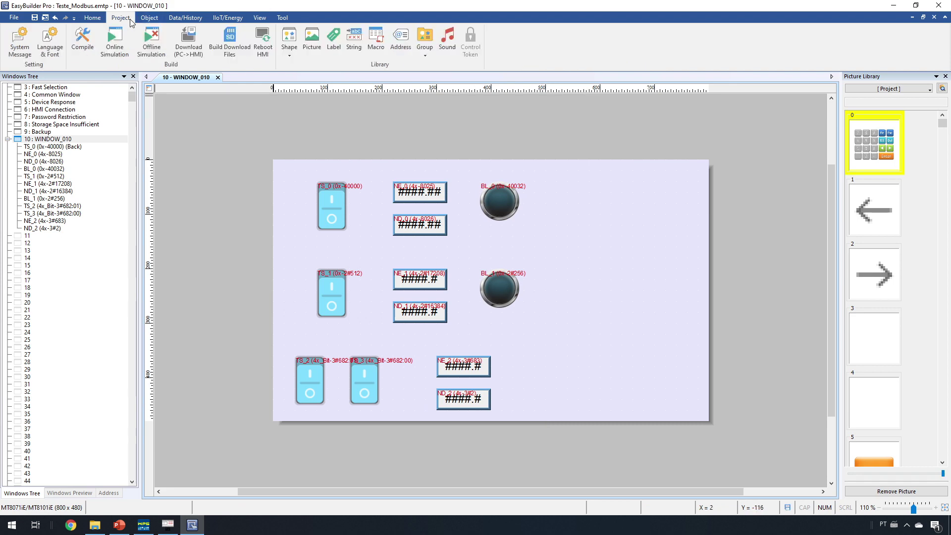
click(116, 43)
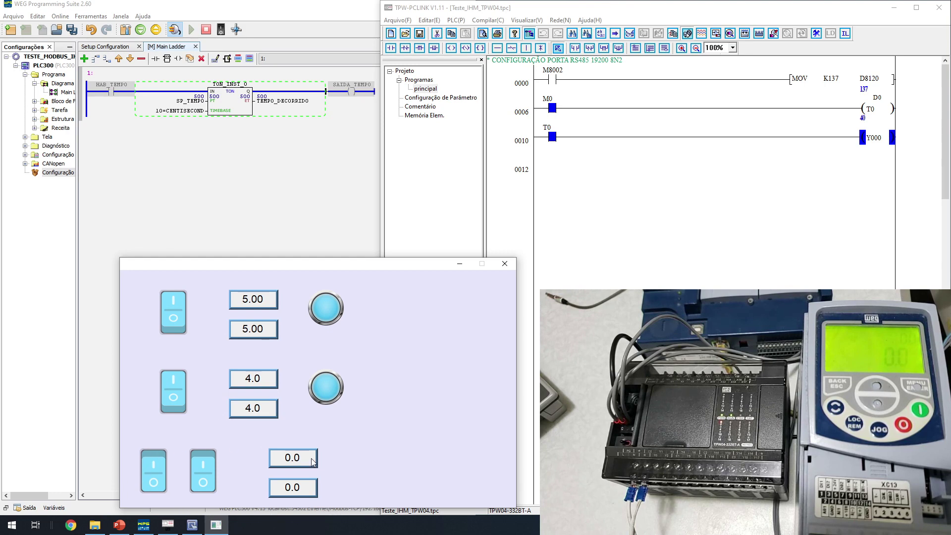
click(286, 458)
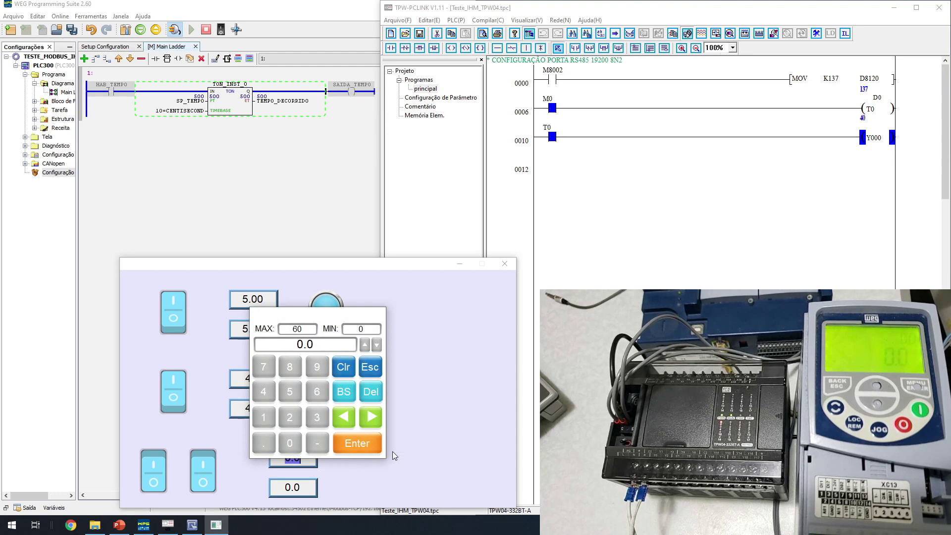
click(317, 417)
click(290, 443)
click(357, 443)
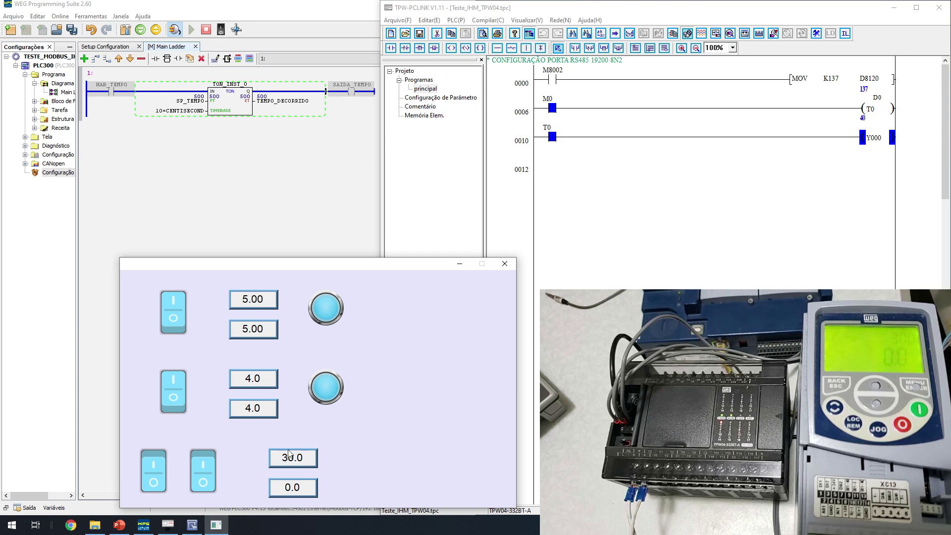
Step: Start the drive with the third-row toggle switches and close the simulation window
click(158, 476)
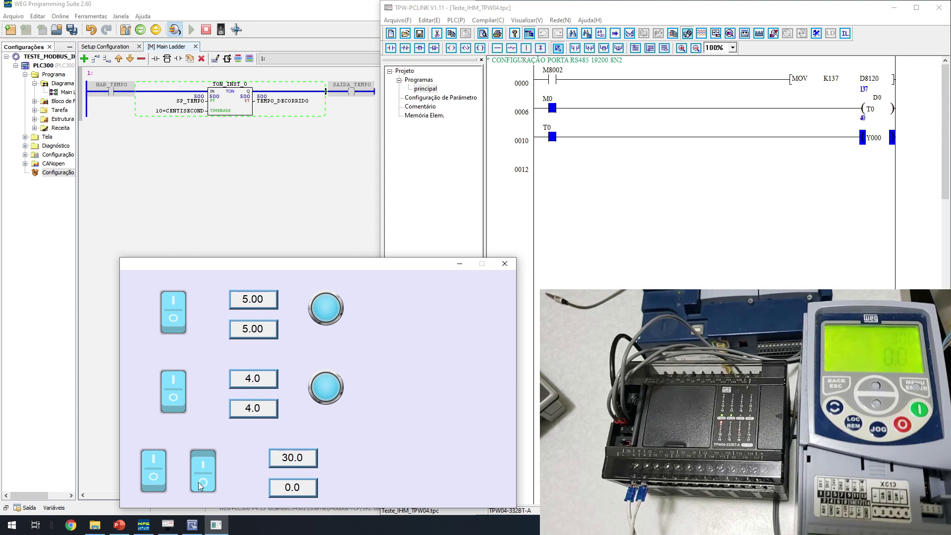
click(208, 471)
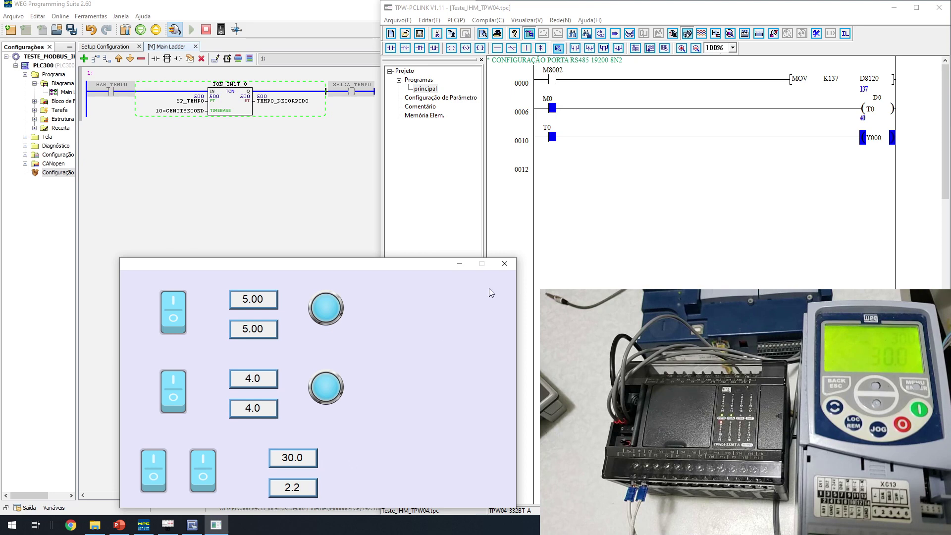
click(505, 264)
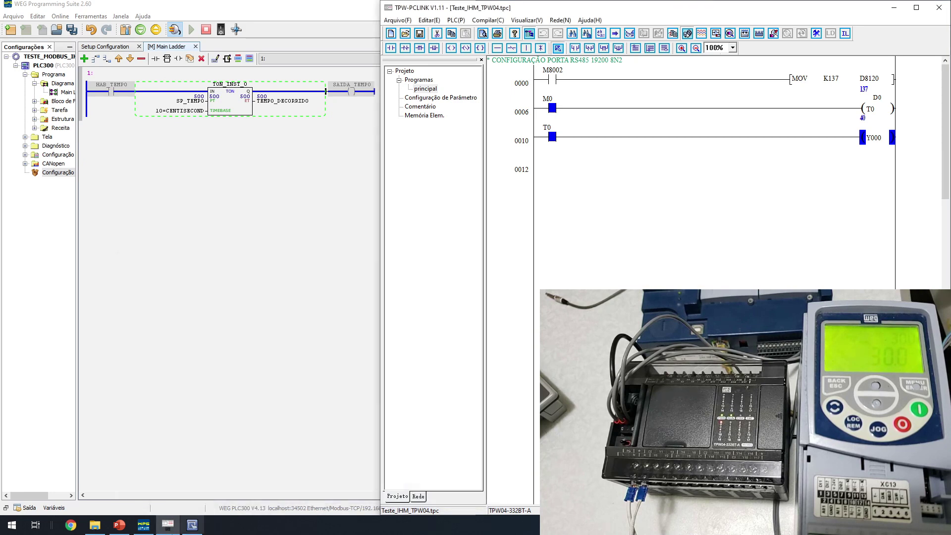
Step: Switch back to EasyBuilder Pro and set the 3#2 numeric object's scaling method to None
click(196, 529)
click(486, 399)
double_click(475, 401)
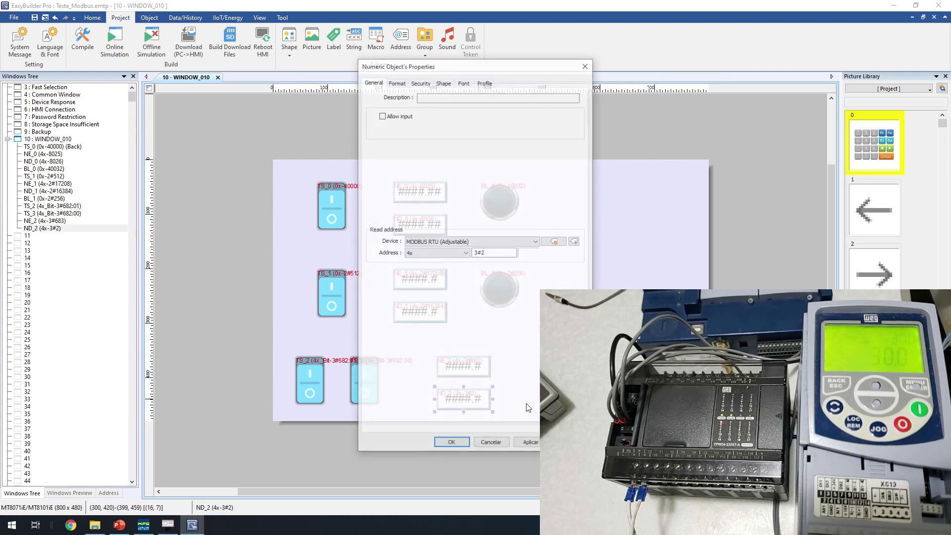
click(397, 81)
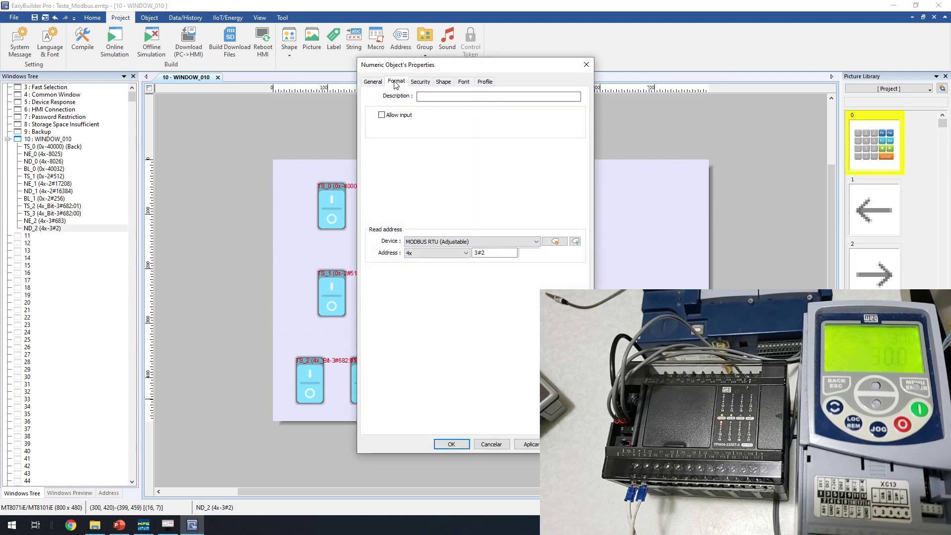
click(466, 213)
click(438, 222)
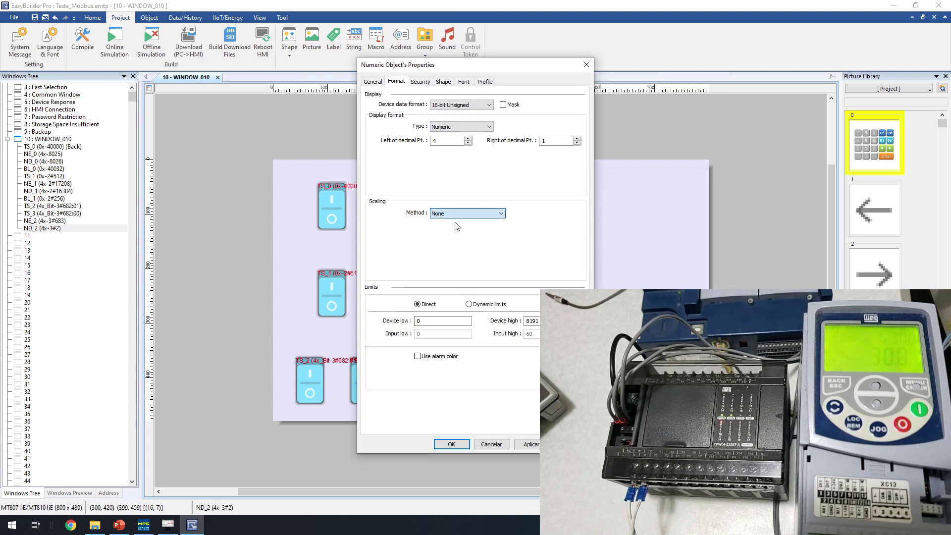
click(451, 444)
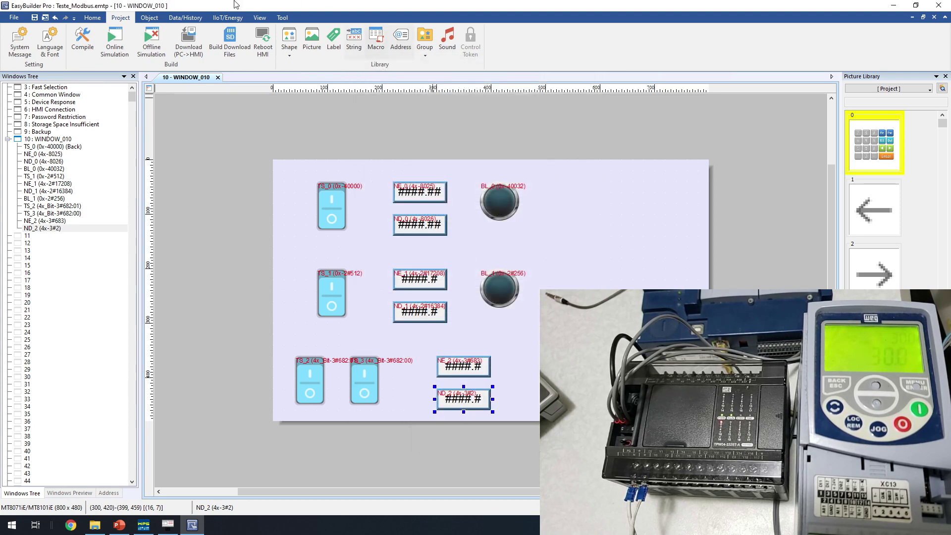
Step: Run the online simulation again and place its window over WEG Programming Suite and TPW-PCLINK
click(115, 42)
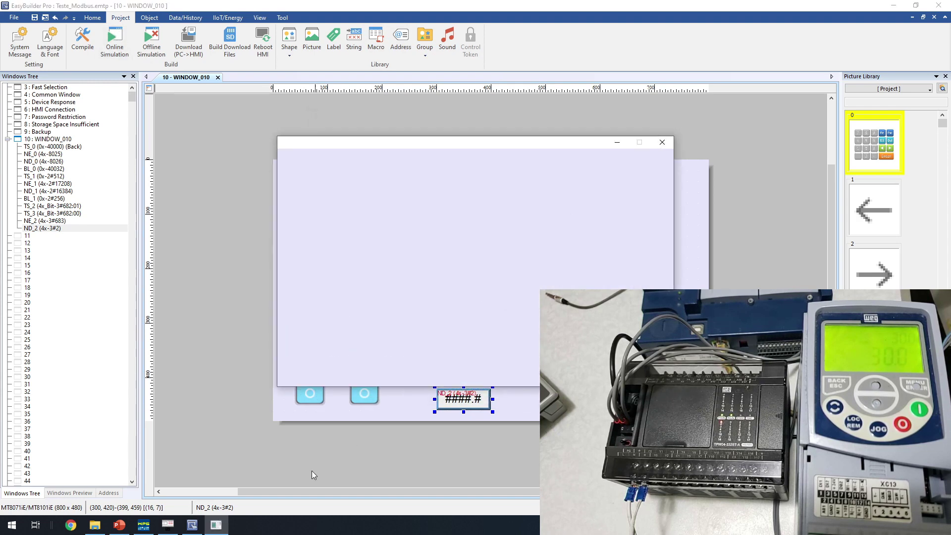
click(145, 526)
click(168, 526)
click(216, 526)
drag(509, 148, 353, 247)
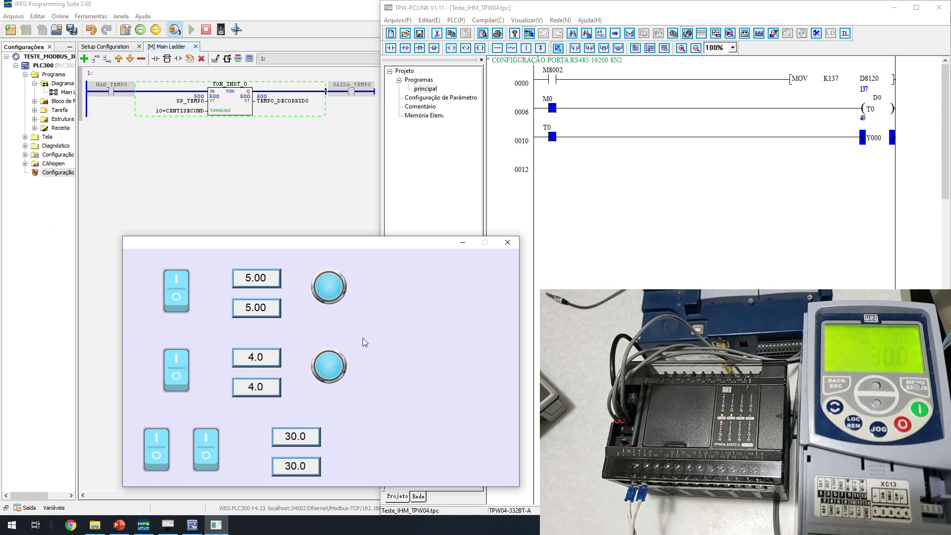
Step: With the drive stopped through the 3#682:00 toggle switch, set the 3#683 numeric field to 45 and restart the drive
click(203, 457)
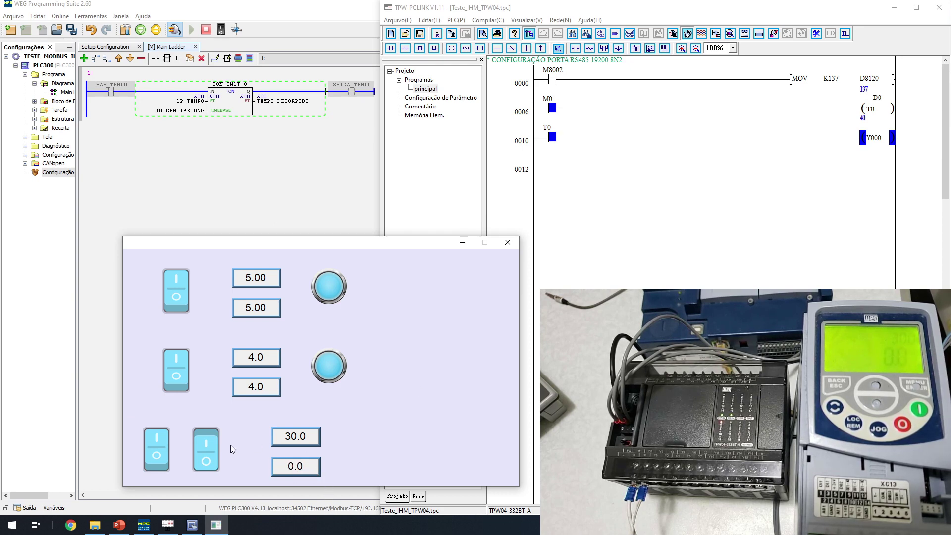
click(307, 435)
text(4)
click(303, 371)
click(370, 425)
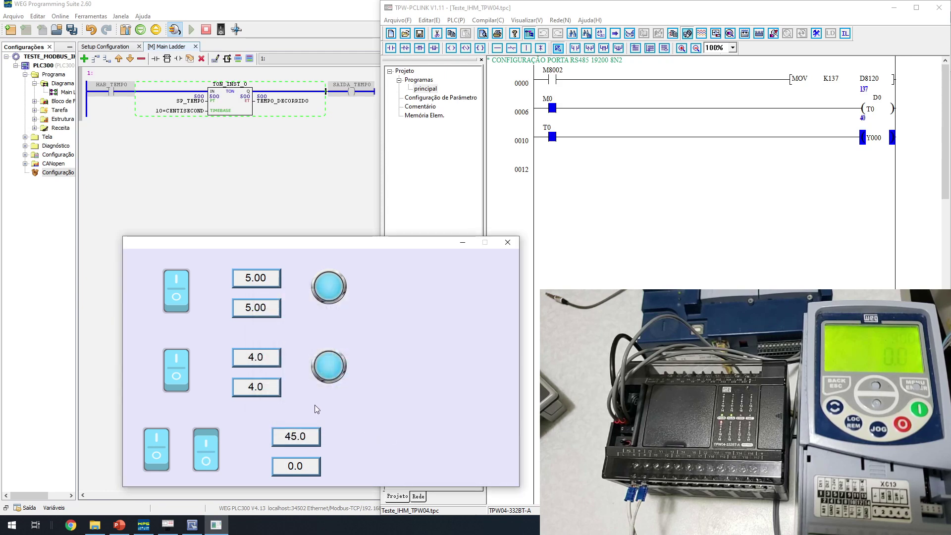
click(207, 438)
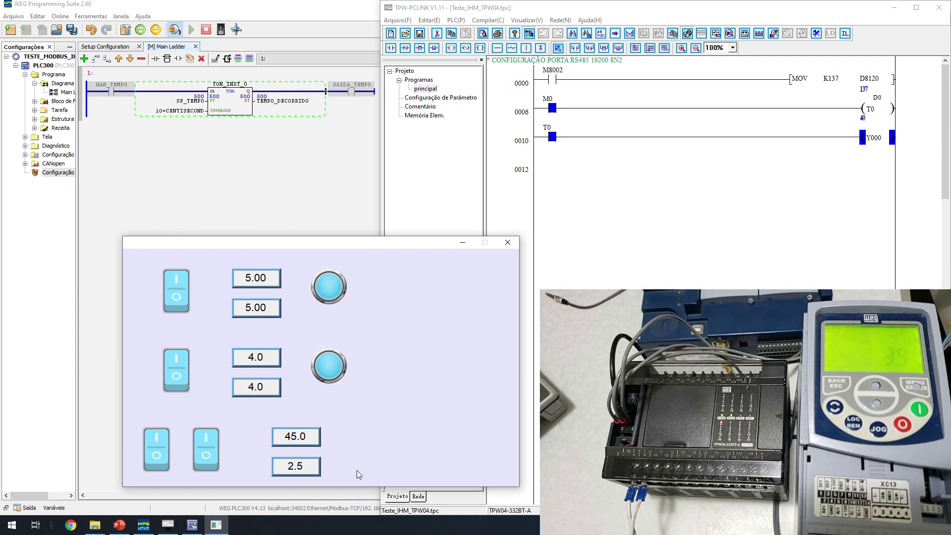